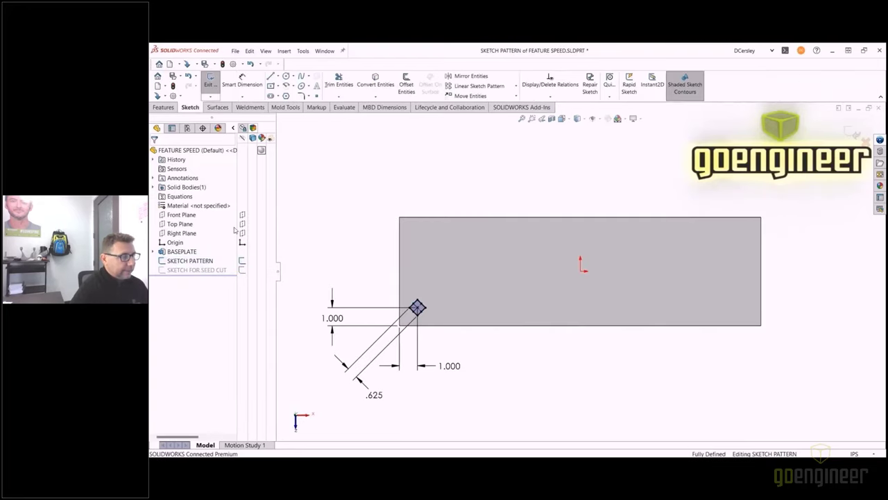
# - Start a linear sketch pattern with 19 instances spaced 1 in along the X-axis, with the instance count displayed
pyautogui.click(469, 86)
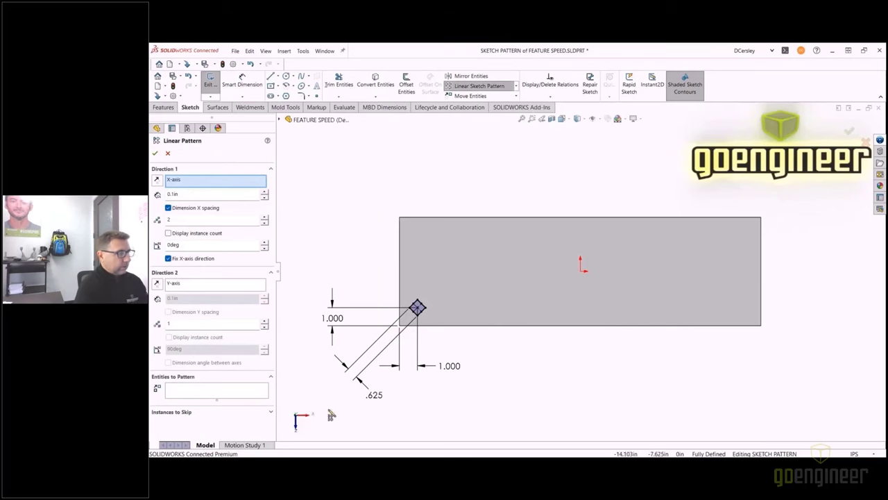
pyautogui.doubleClick(187, 195)
pyautogui.write('1.0')
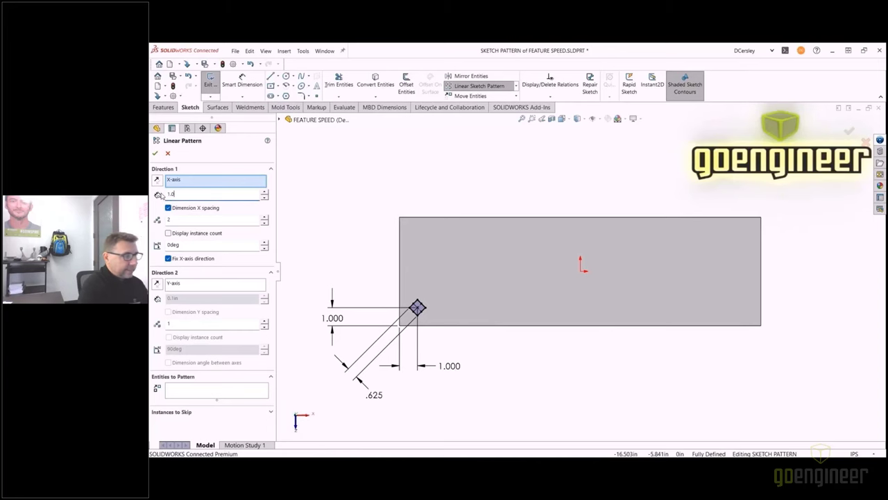
pyautogui.doubleClick(169, 220)
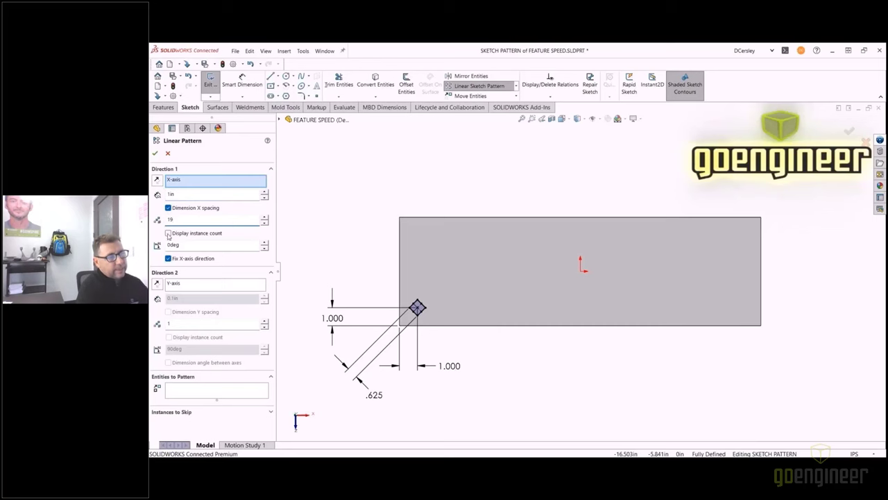
pyautogui.click(168, 234)
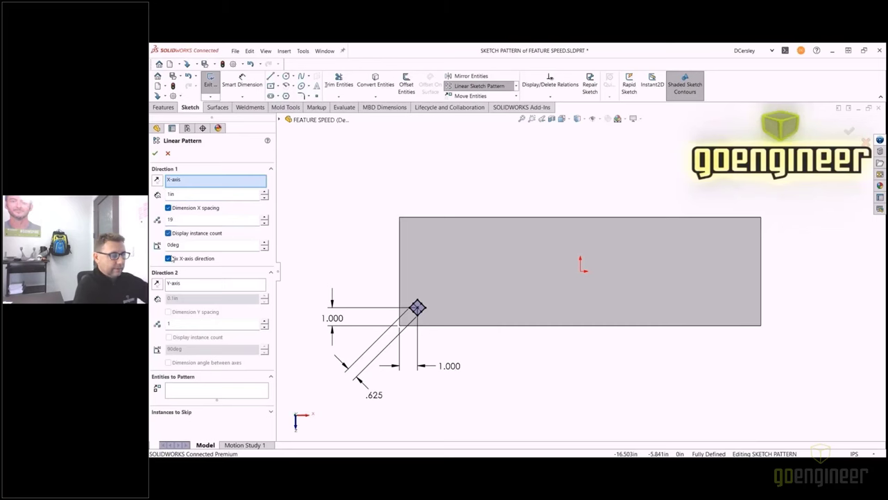
# - Set the Y-axis direction to 5 instances at 1 in, with spacing and axis angle dimensioned and the instance count displayed
pyautogui.click(185, 286)
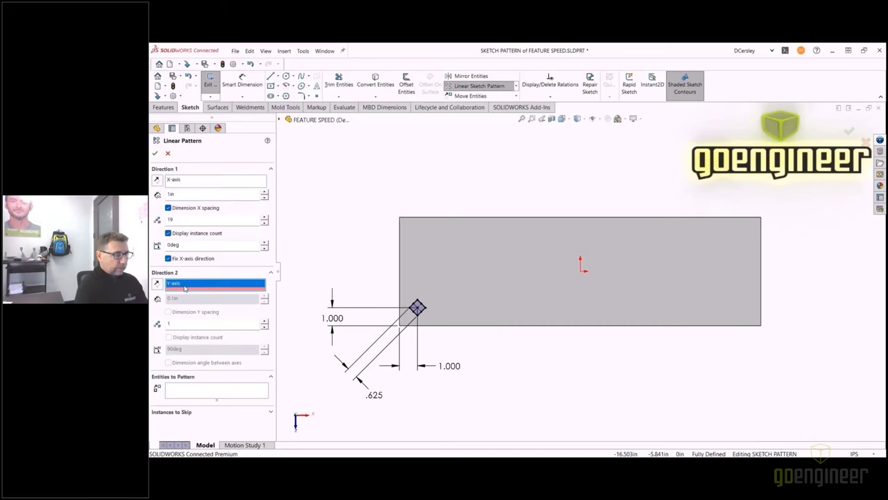
pyautogui.click(265, 324)
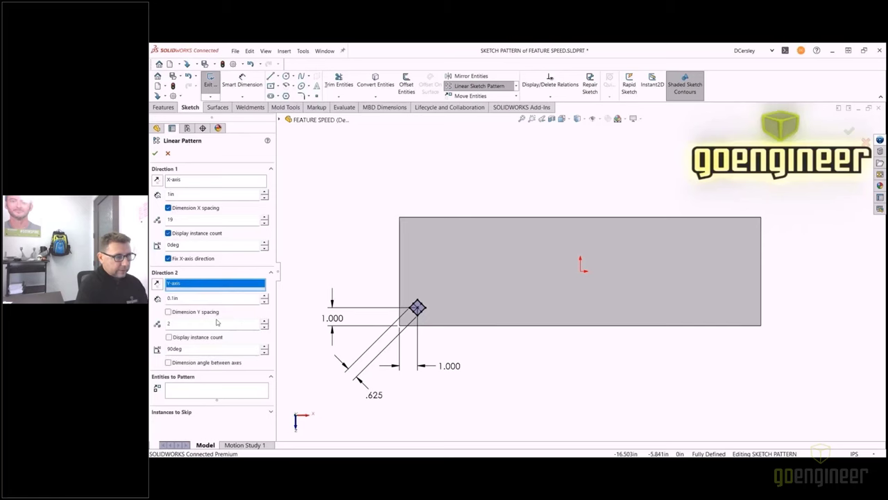
pyautogui.click(184, 298)
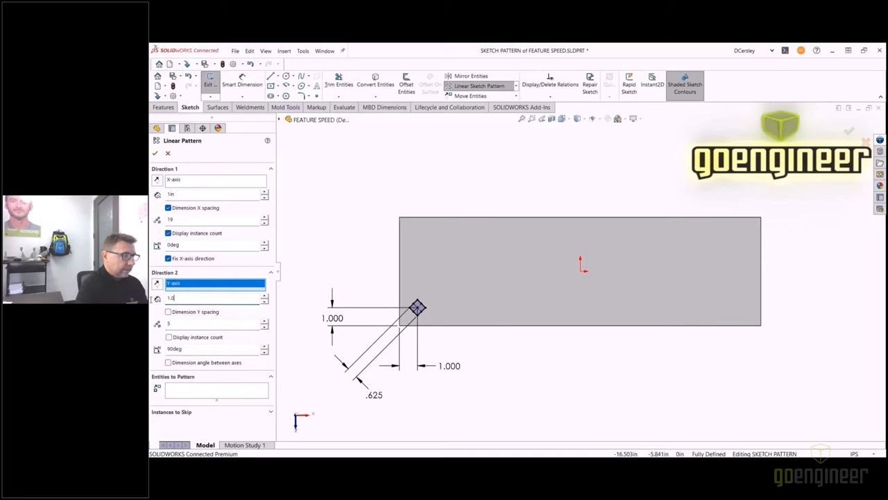
pyautogui.click(168, 311)
pyautogui.click(169, 336)
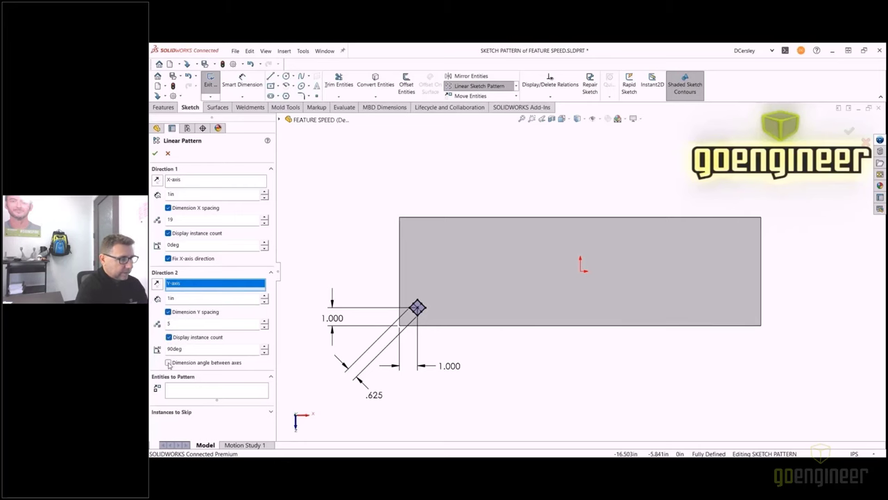
pyautogui.click(168, 362)
# - Choose the four sides of the diamond as the entities to pattern and complete the linear sketch pattern
pyautogui.click(175, 390)
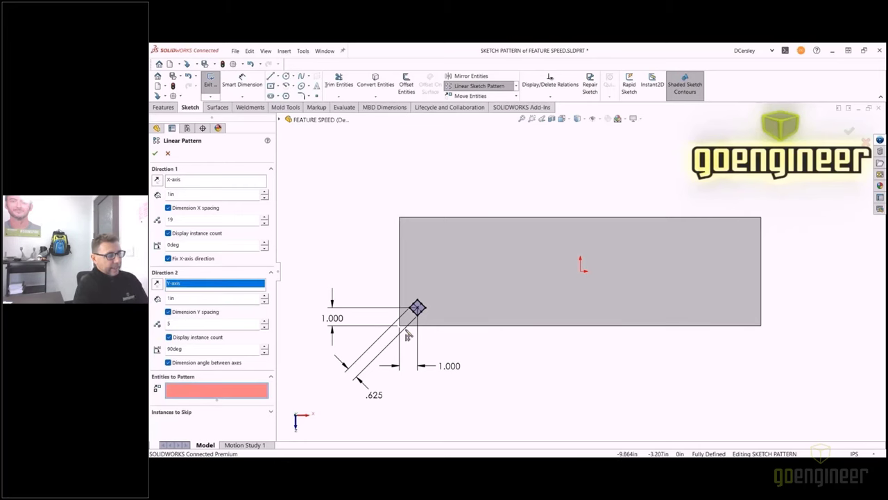
pyautogui.scroll(-3, 406, 334)
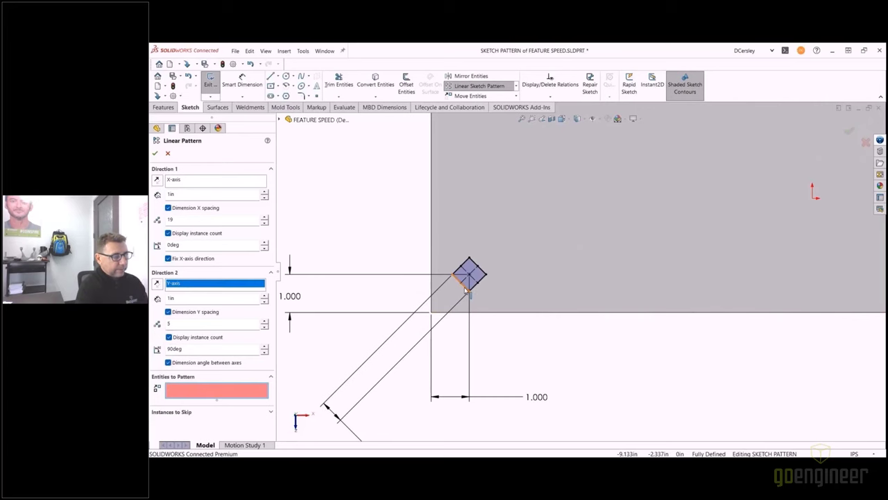
pyautogui.click(465, 288)
pyautogui.click(478, 265)
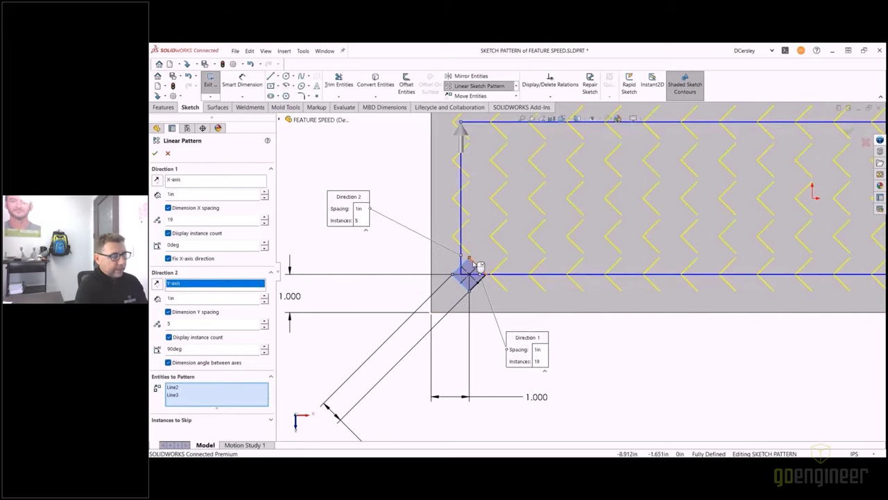
pyautogui.click(479, 281)
pyautogui.click(460, 268)
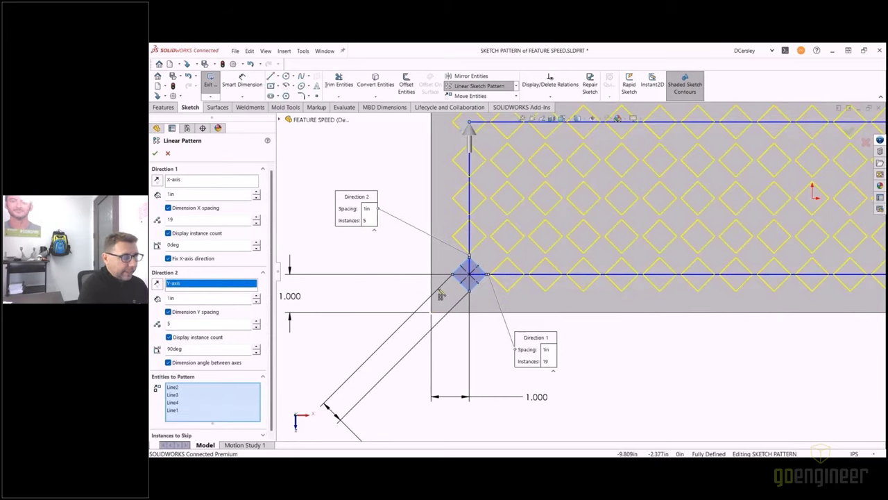
pyautogui.press('z')
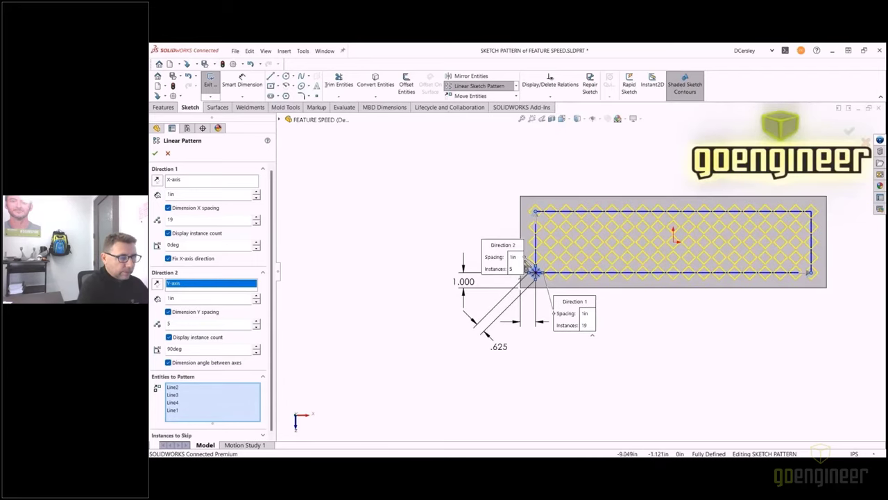
pyautogui.click(156, 156)
# - Cut-Extrude the patterned diamond sketch Through All of the baseplate
pyautogui.moveTo(549, 236); pyautogui.dragTo(565, 248, button='middle')
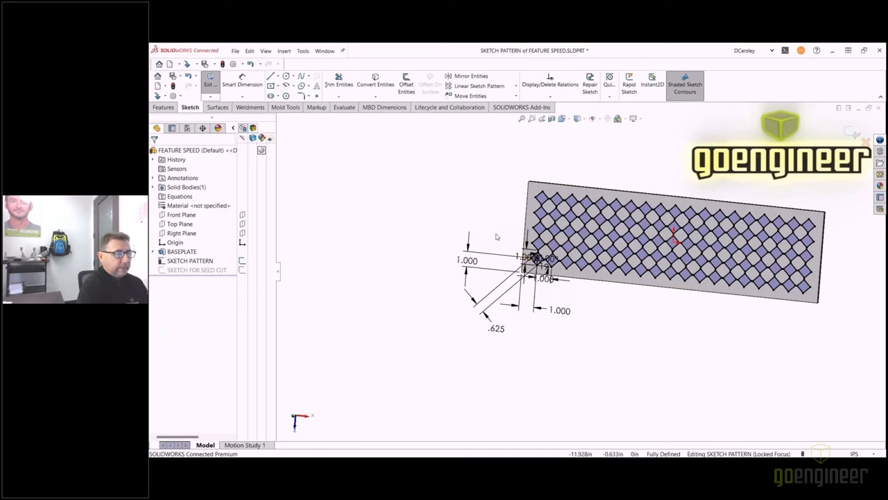
pyautogui.press('s')
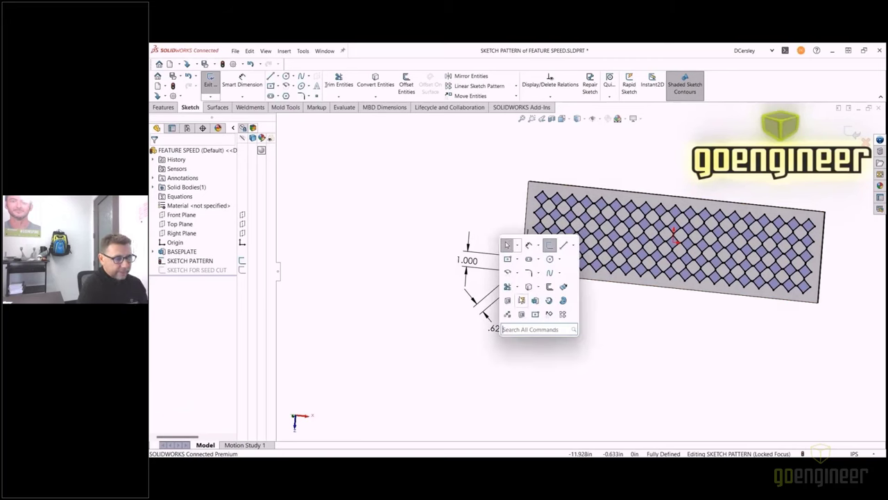
pyautogui.click(509, 302)
pyautogui.hotkey('ctrl', 'e')
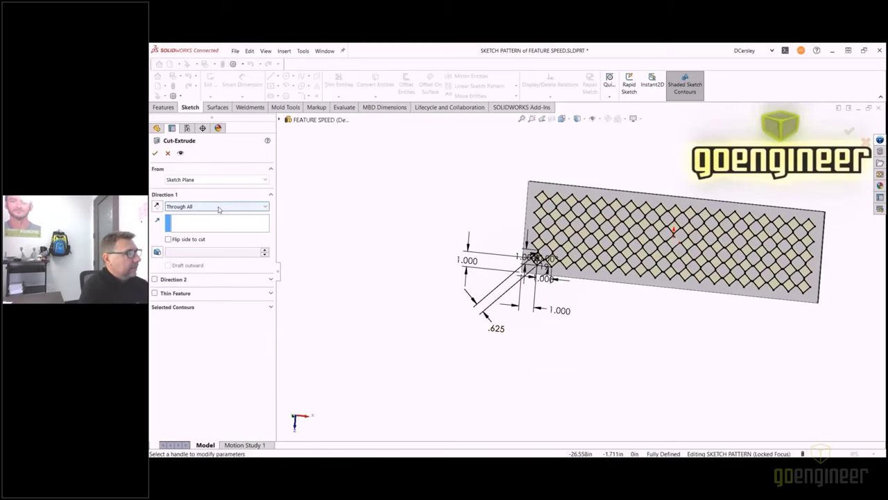
pyautogui.rightClick(419, 304)
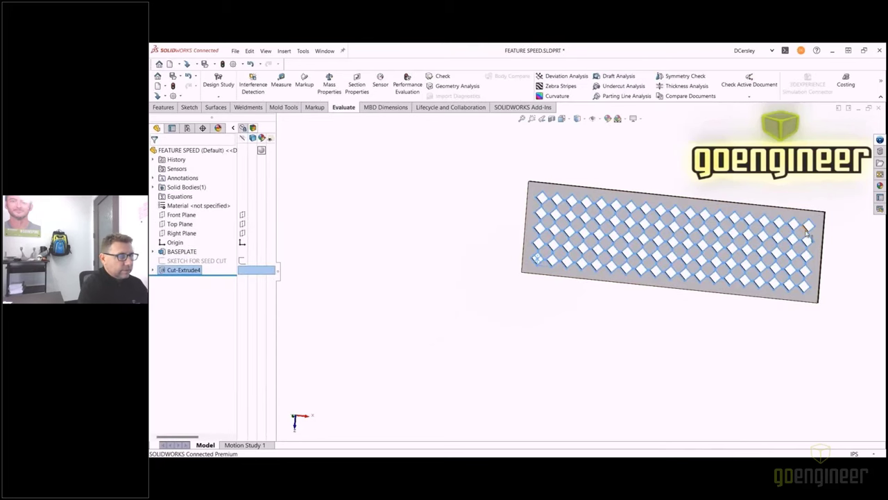
# - Run Performance Evaluation on the part and examine the total rebuild time and the times of the cut and its sketch
pyautogui.press('f')
pyautogui.moveTo(799, 239); pyautogui.dragTo(679, 250, button='middle')
pyautogui.scroll(2, 562, 254)
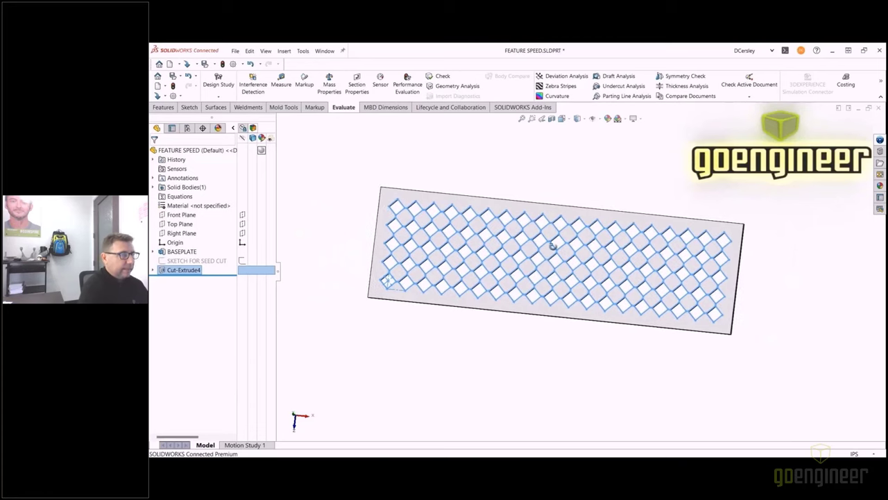
pyautogui.click(408, 87)
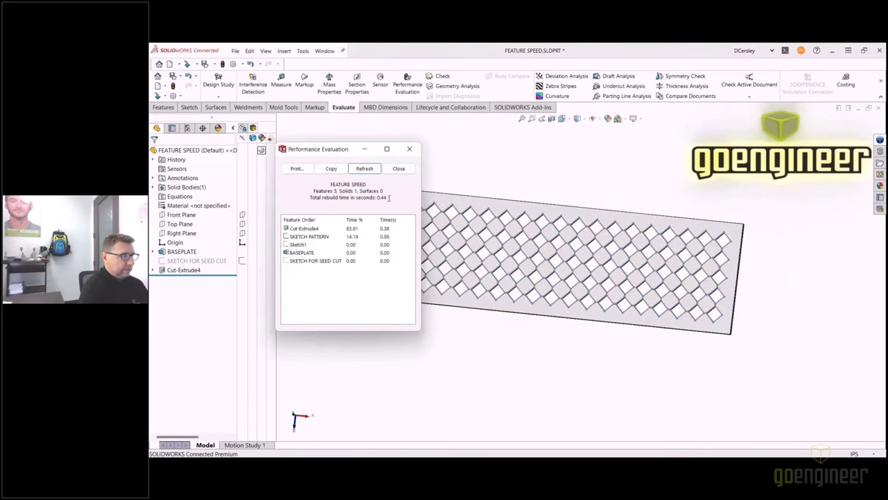
pyautogui.moveTo(388, 198); pyautogui.dragTo(311, 200)
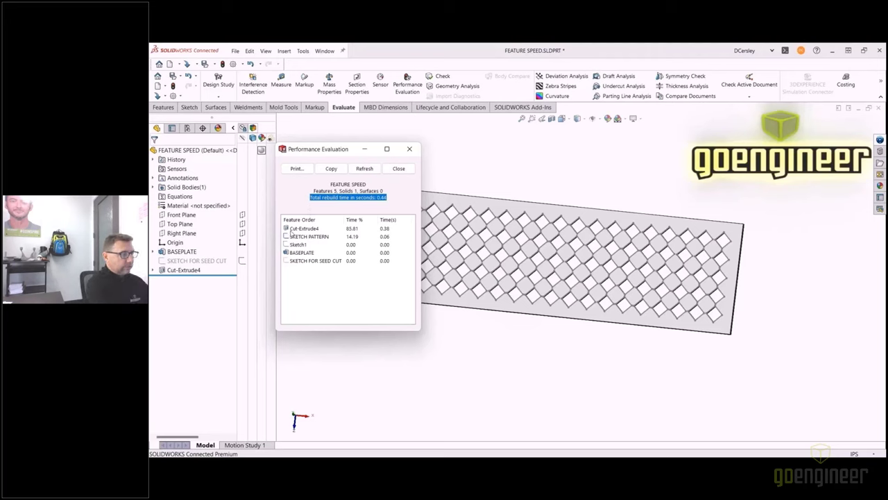
pyautogui.click(304, 228)
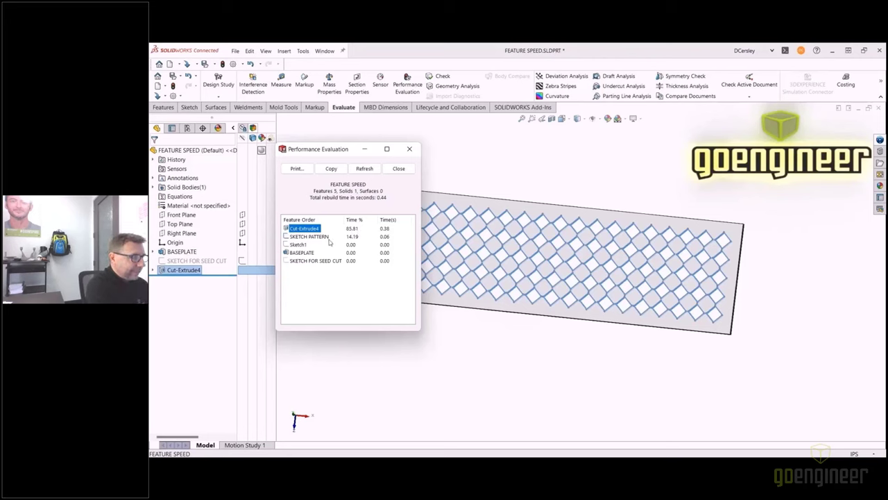
pyautogui.click(309, 237)
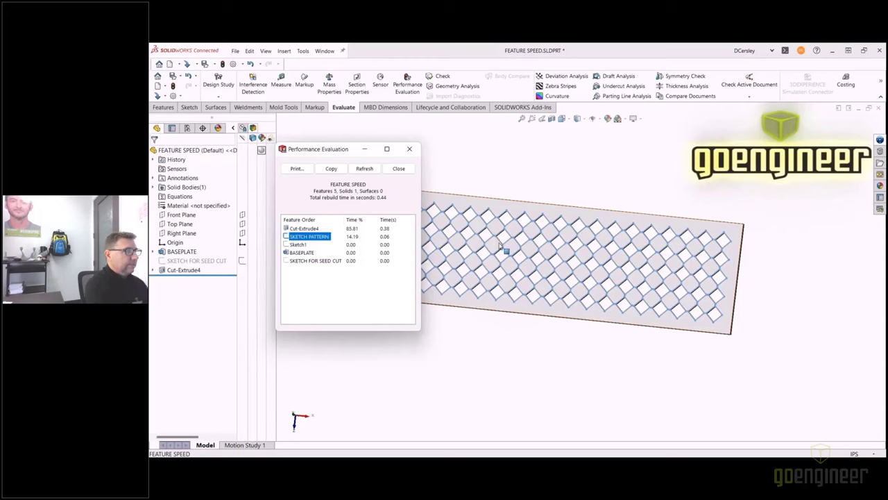
pyautogui.click(398, 169)
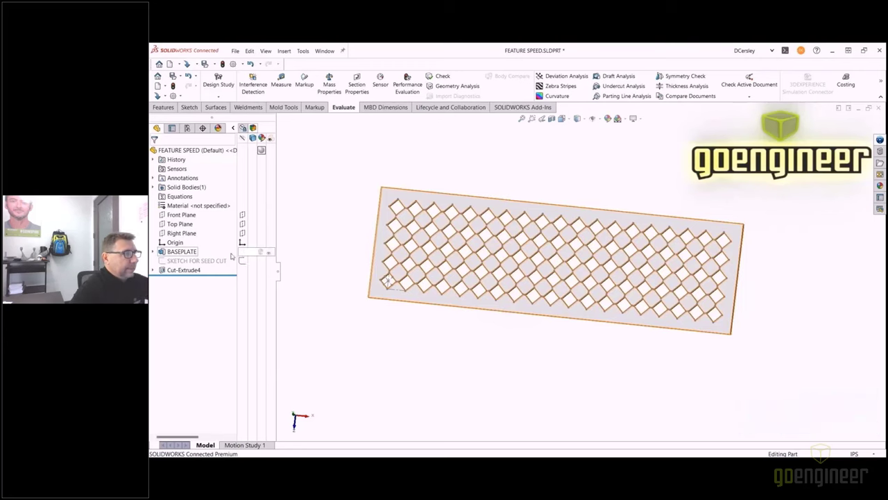
# - Suppress the patterned diamond cut and hide its SKETCH PATTERN sketch
pyautogui.moveTo(184, 254)
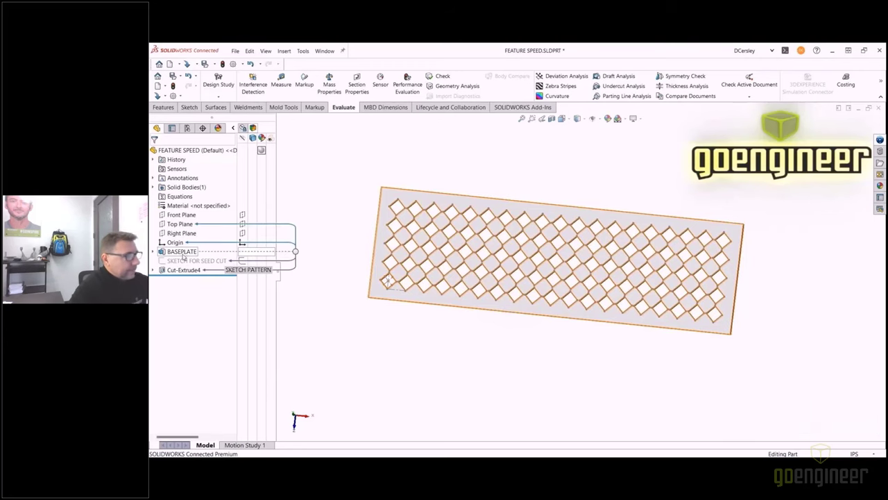
pyautogui.rightClick(182, 270)
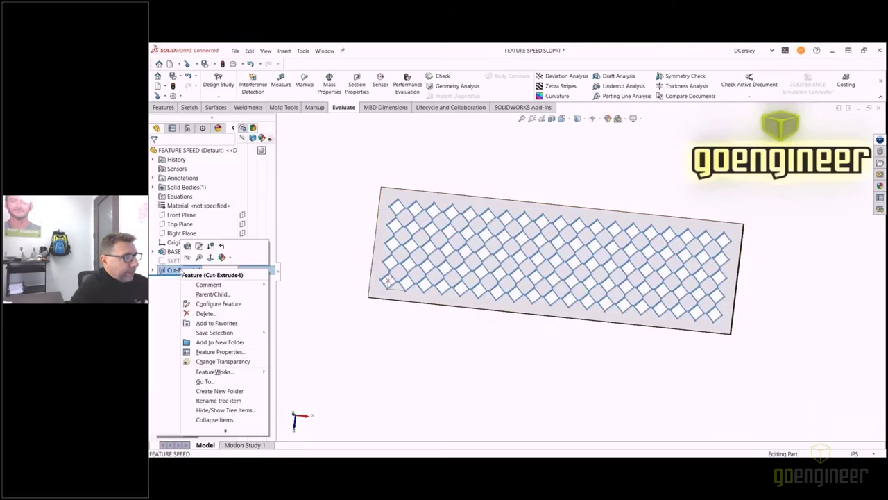
pyautogui.click(211, 247)
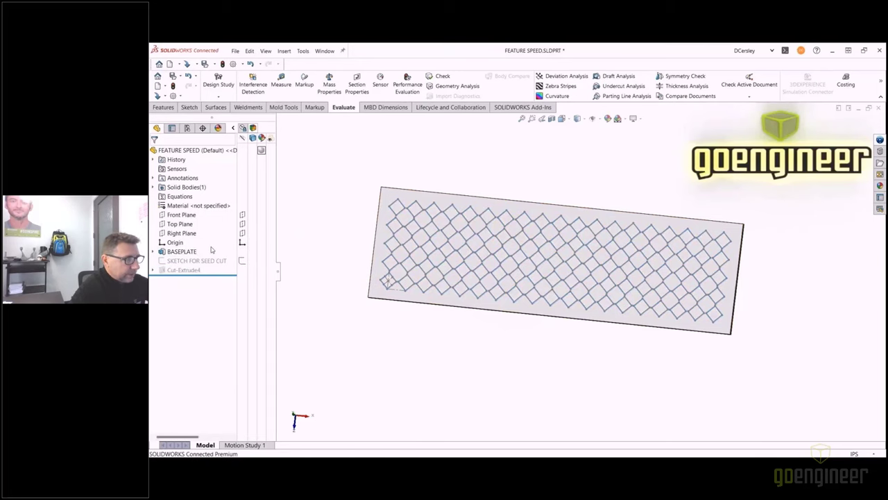
pyautogui.click(153, 270)
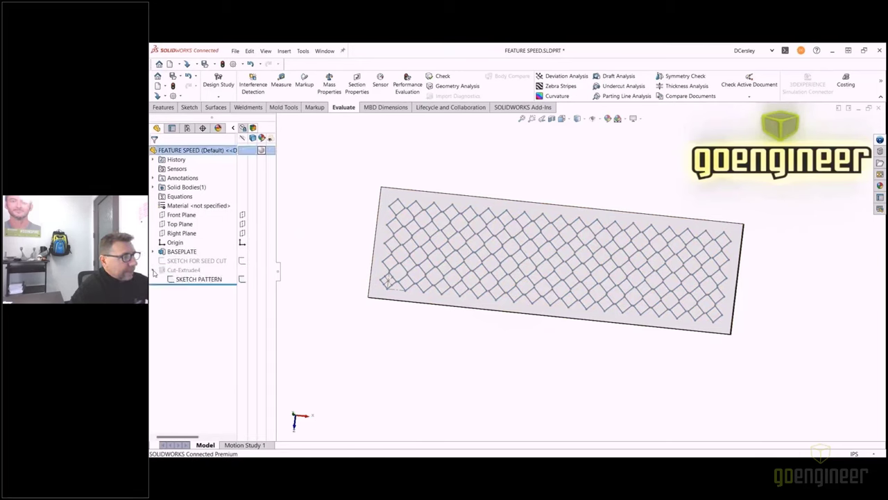
pyautogui.rightClick(189, 279)
pyautogui.click(233, 254)
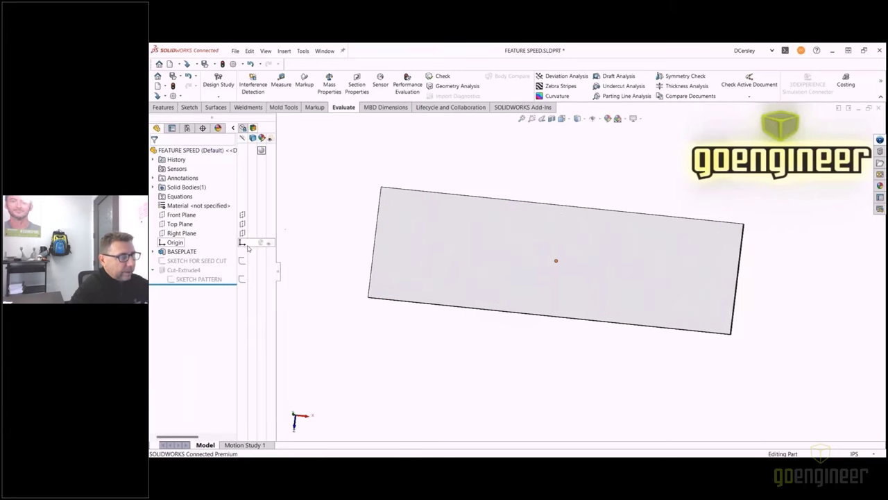
# - Show SKETCH FOR SEED CUT and Cut-Extrude its single diamond Through All of the baseplate
pyautogui.rightClick(201, 261)
pyautogui.click(236, 238)
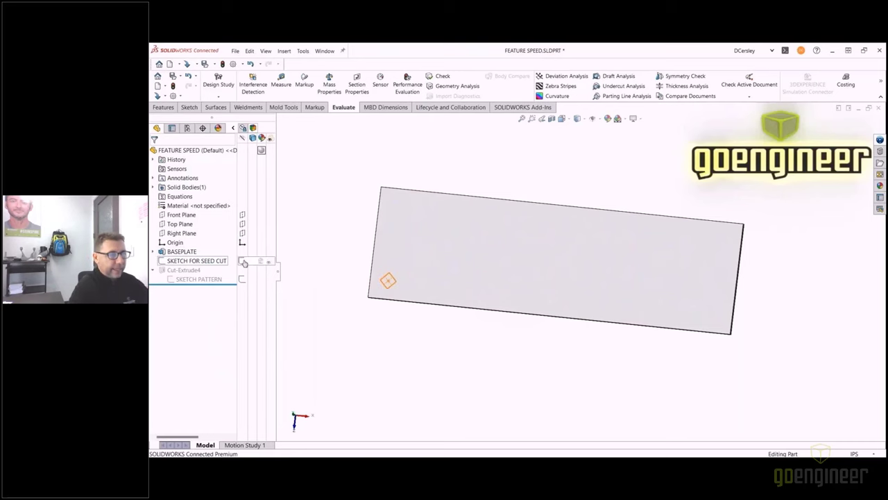
pyautogui.click(215, 264)
pyautogui.press('s')
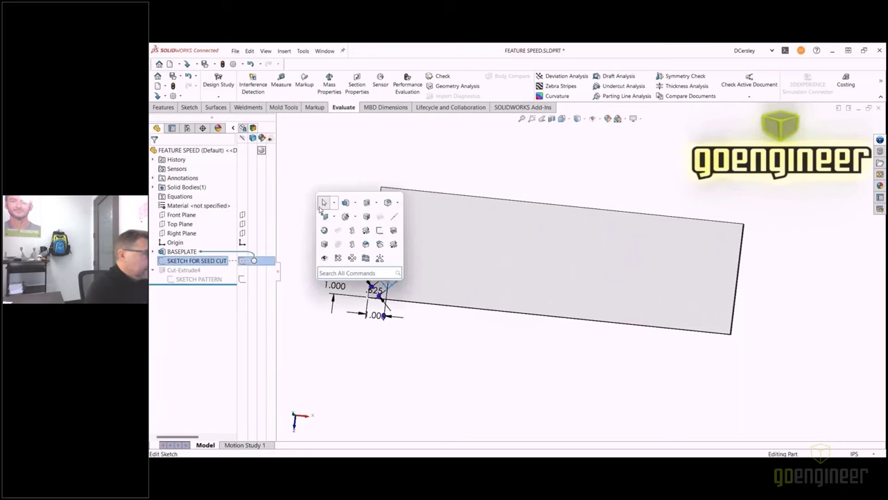
pyautogui.click(365, 202)
pyautogui.click(224, 206)
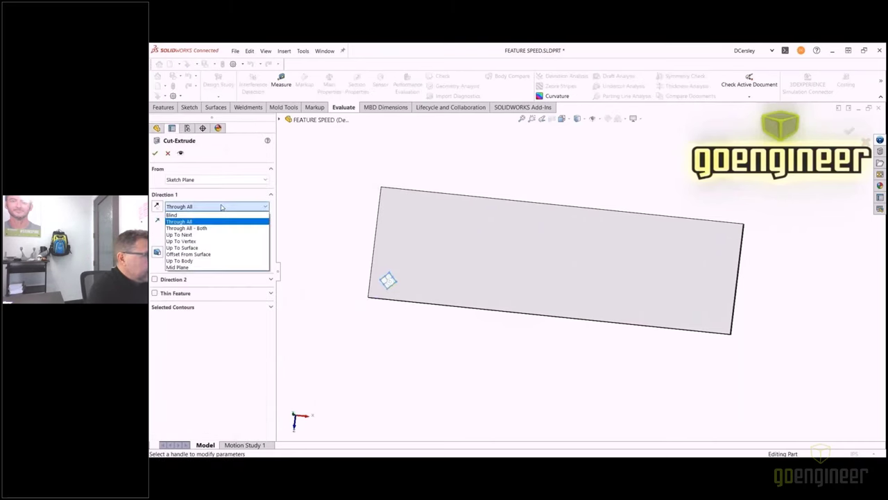
pyautogui.click(195, 221)
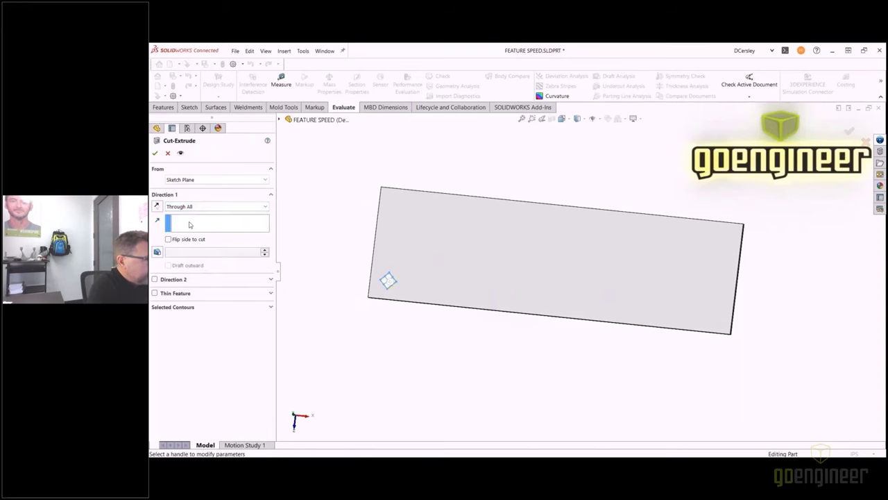
pyautogui.rightClick(340, 265)
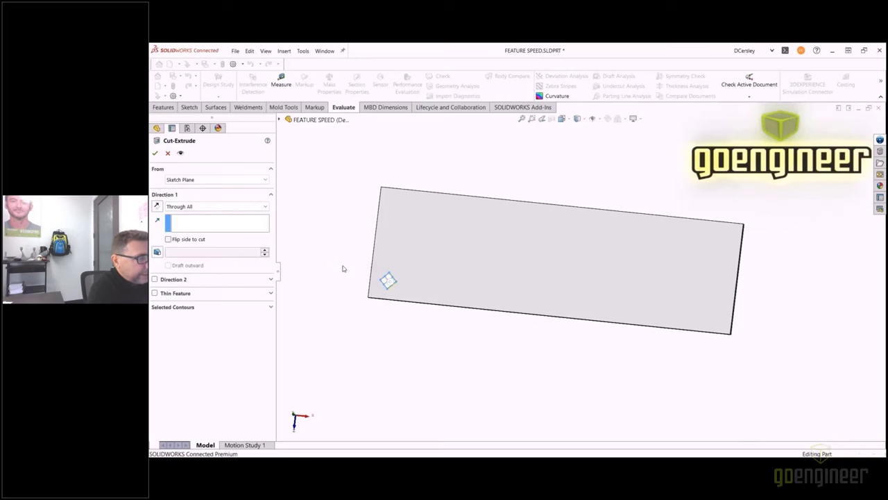
pyautogui.click(341, 265)
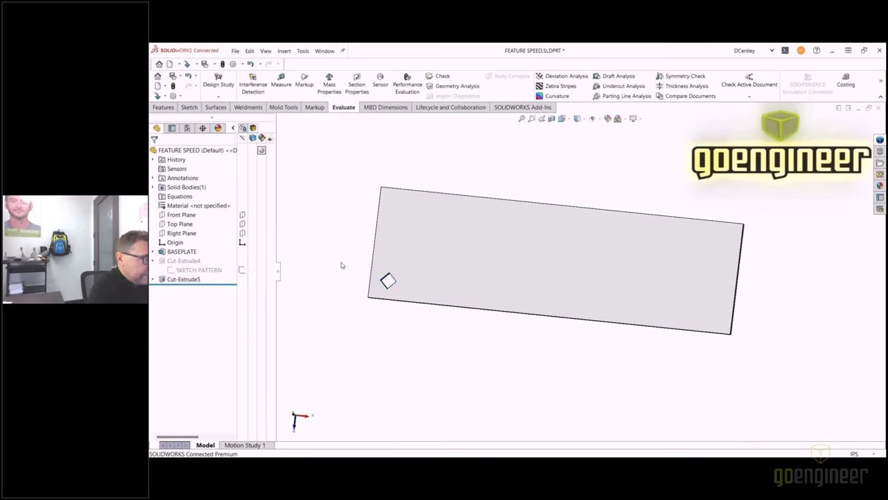
# - Linear-pattern the seed diamond cut along the plate's long edge, 19 instances, and short edge, 5 instances, both 1 in apart, with full preview
pyautogui.press('s')
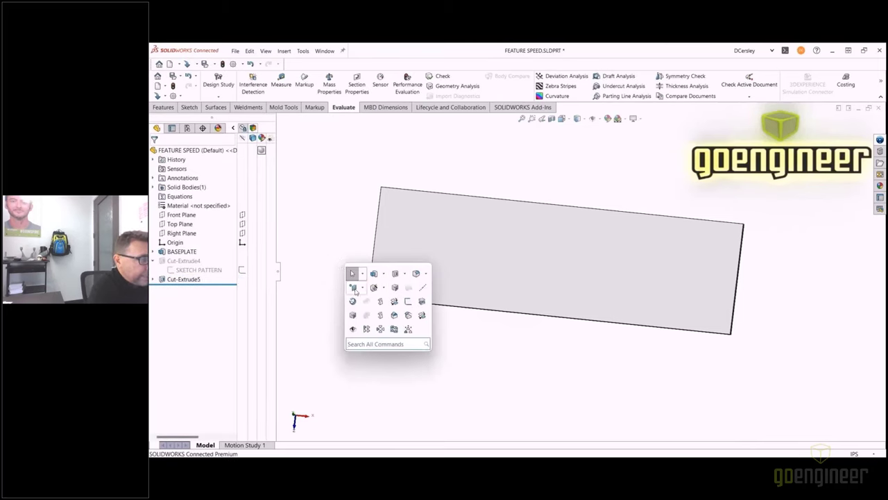
pyautogui.click(367, 329)
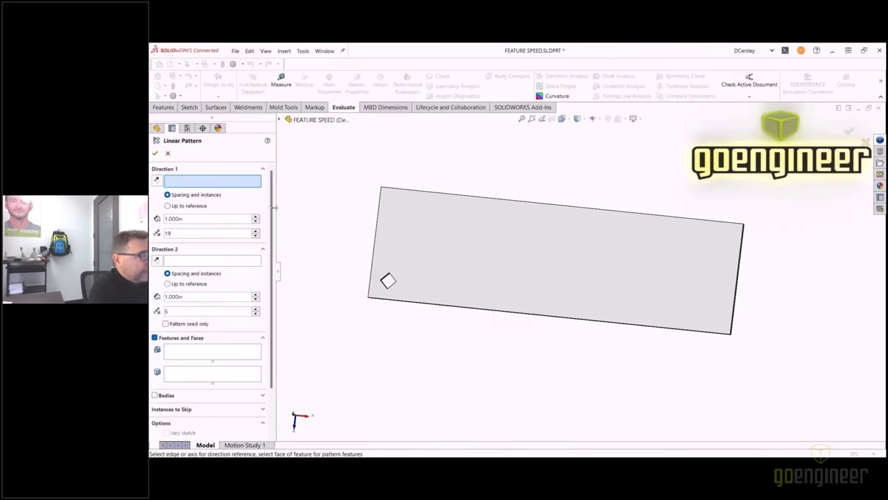
pyautogui.click(387, 301)
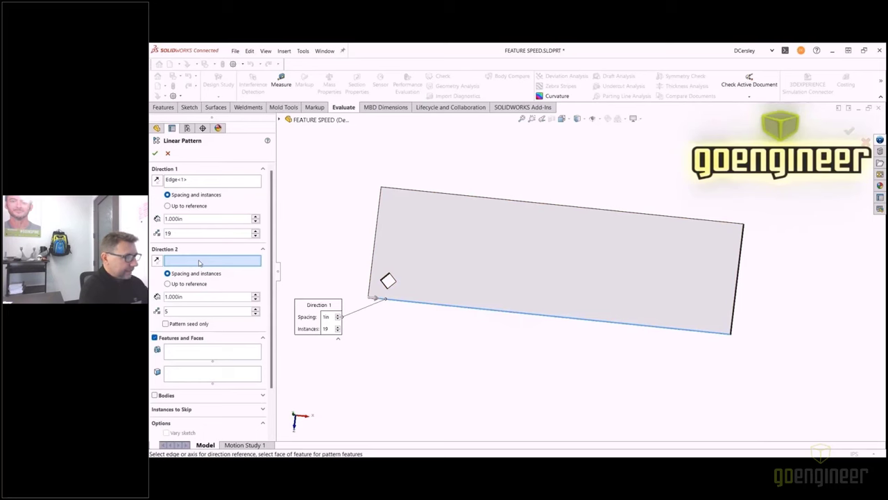
pyautogui.click(375, 248)
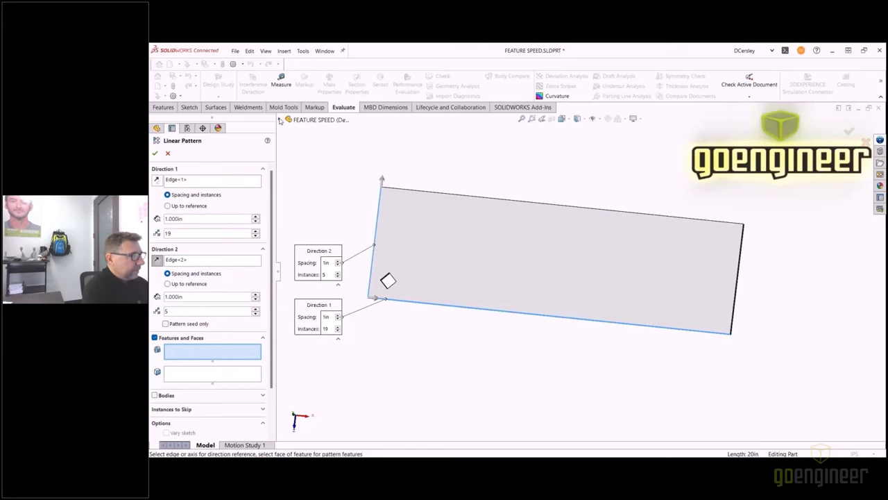
pyautogui.click(281, 120)
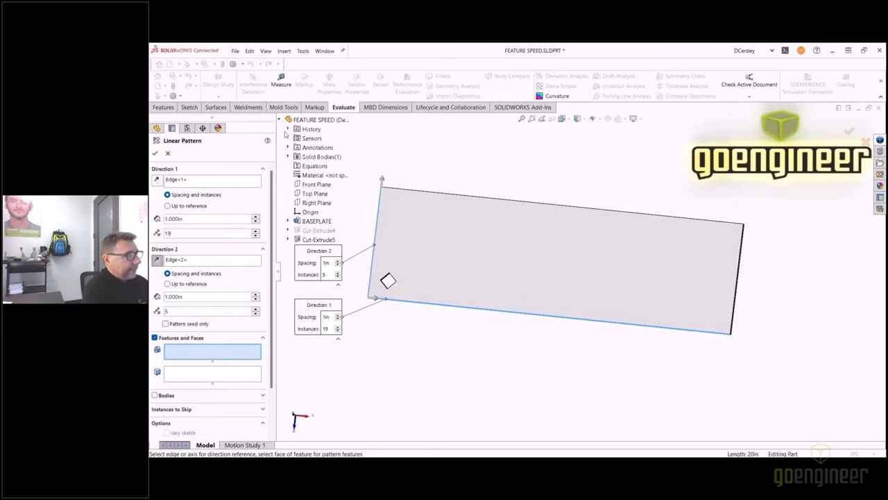
pyautogui.click(320, 240)
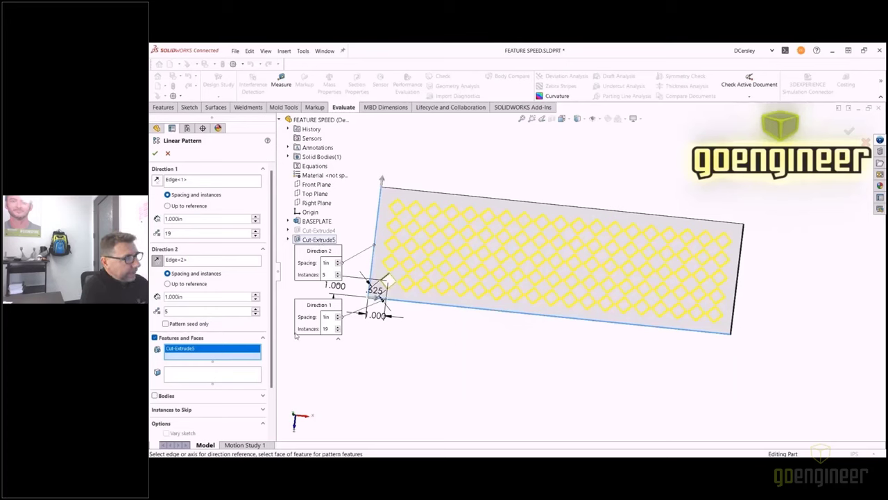
pyautogui.scroll(-3, 163, 358)
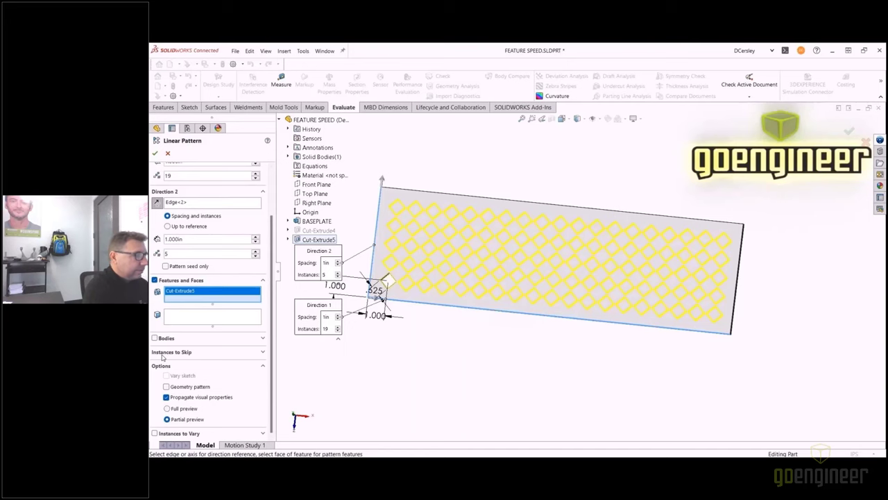
pyautogui.click(166, 408)
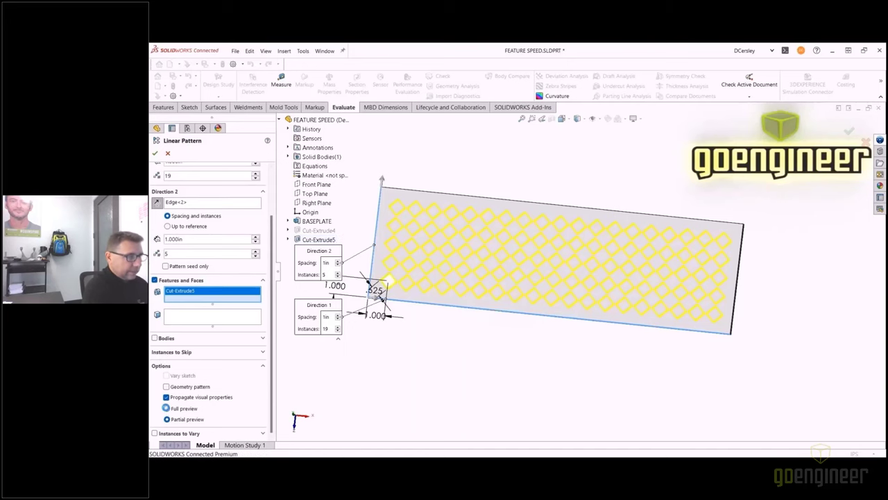
pyautogui.click(155, 152)
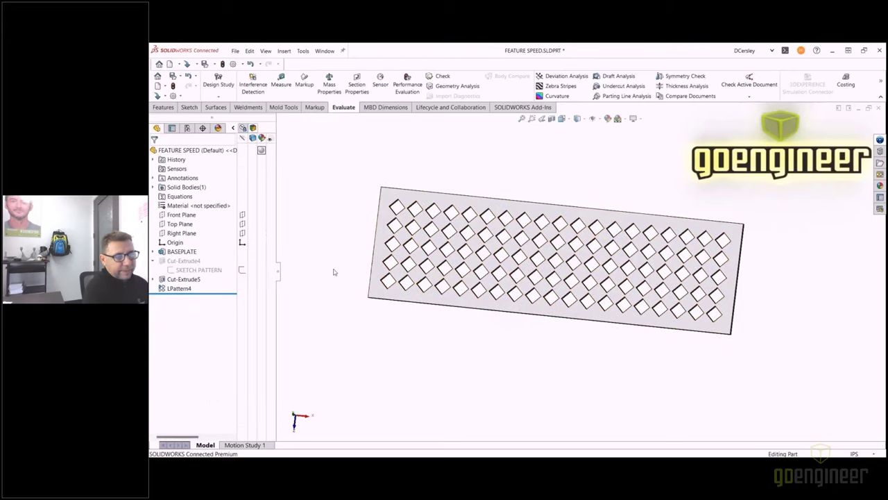
# - Run Performance Evaluation on the part and examine the total rebuild time with the Through All seed cut and linear pattern
pyautogui.click(406, 91)
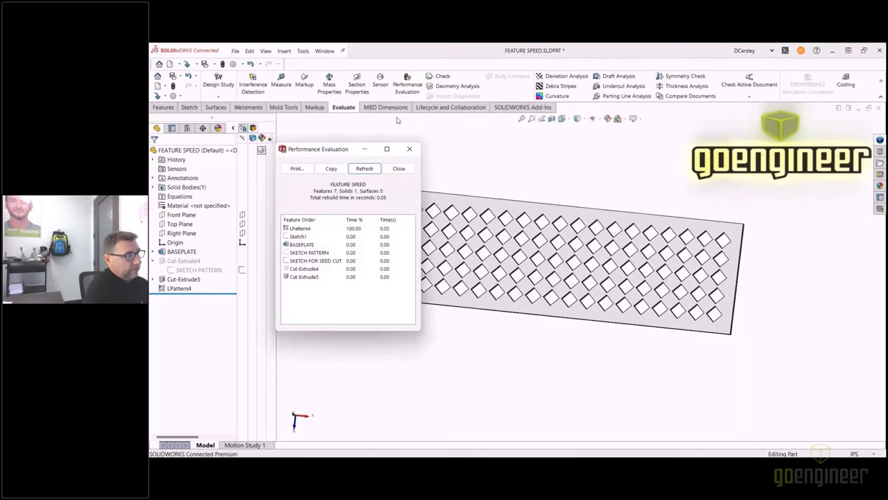
pyautogui.moveTo(388, 198); pyautogui.dragTo(310, 197)
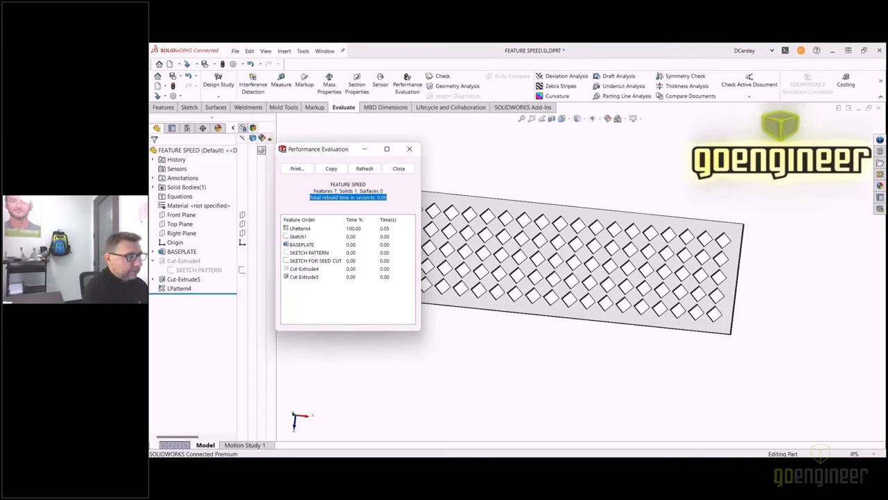
pyautogui.click(390, 197)
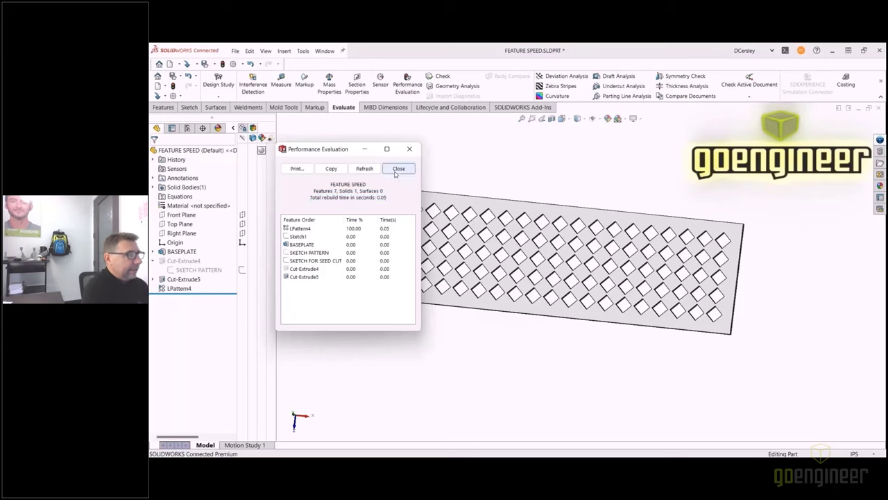
pyautogui.click(395, 171)
# - Edit the seed diamond cut to end Up To Surface at the baseplate's opposite large face
pyautogui.click(184, 279)
pyautogui.rightClick(184, 279)
pyautogui.press('Escape')
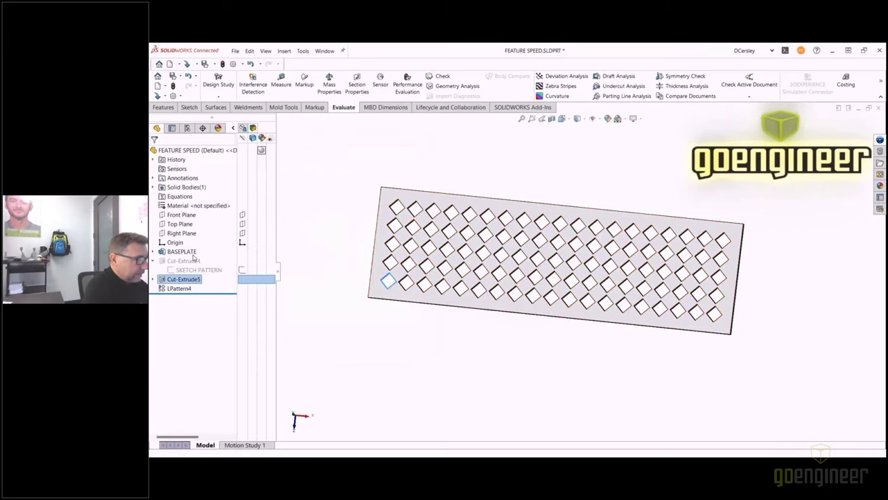
pyautogui.click(194, 258)
pyautogui.click(190, 208)
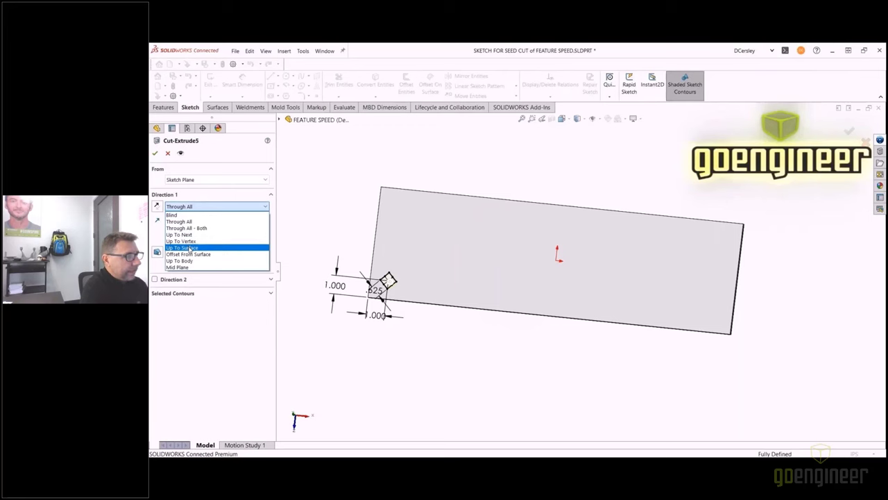
pyautogui.click(189, 248)
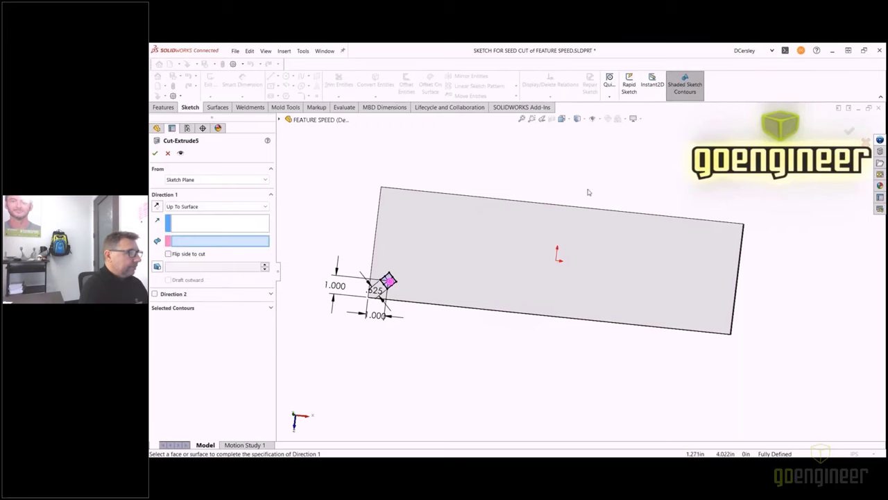
pyautogui.moveTo(587, 192); pyautogui.dragTo(563, 237, button='middle')
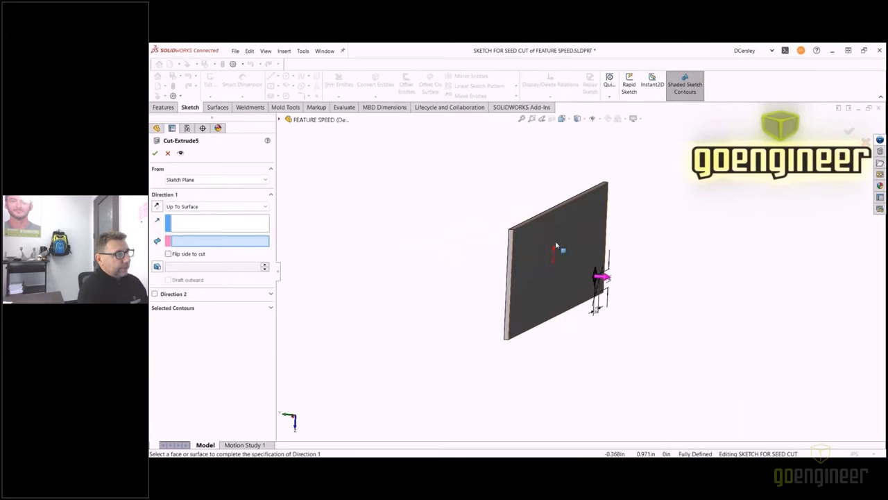
pyautogui.click(569, 238)
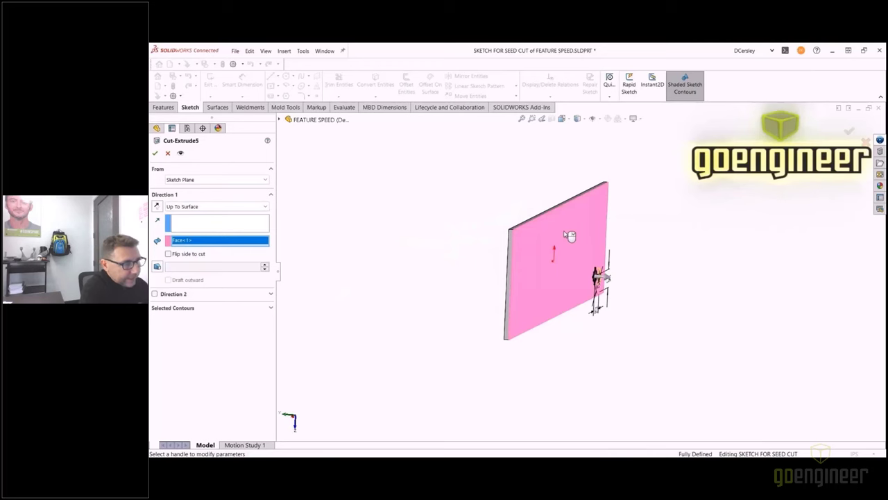
pyautogui.rightClick(597, 358)
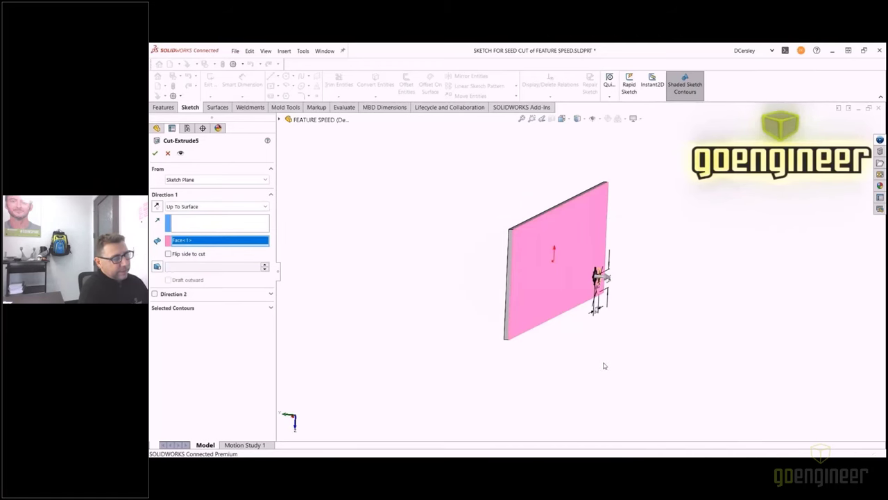
# - Run Performance Evaluation again and examine the total rebuild time with the Up To Surface seed cut
pyautogui.moveTo(481, 251); pyautogui.dragTo(540, 258, button='middle')
pyautogui.click(407, 86)
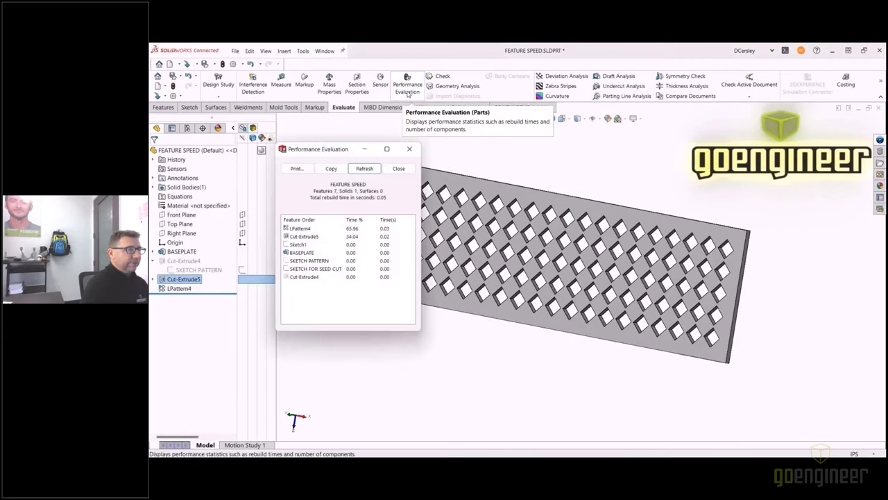
pyautogui.moveTo(387, 197); pyautogui.dragTo(309, 196)
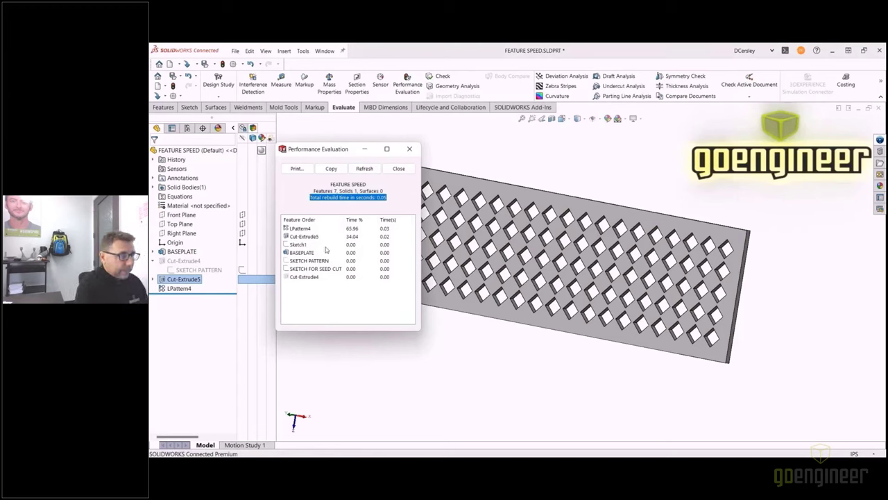
pyautogui.click(398, 170)
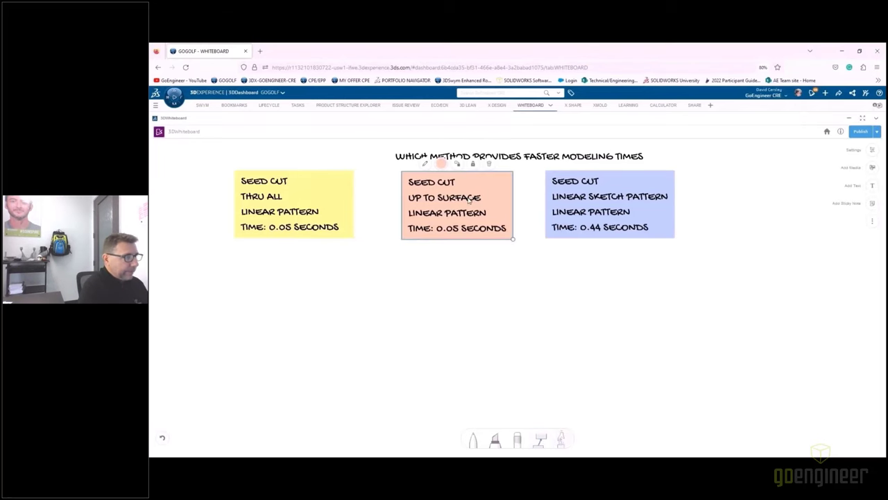
# - Switch to the 3DWhiteboard and move the orange UP TO SURFACE note below the yellow THRU ALL note
pyautogui.moveTo(468, 200); pyautogui.dragTo(305, 296)
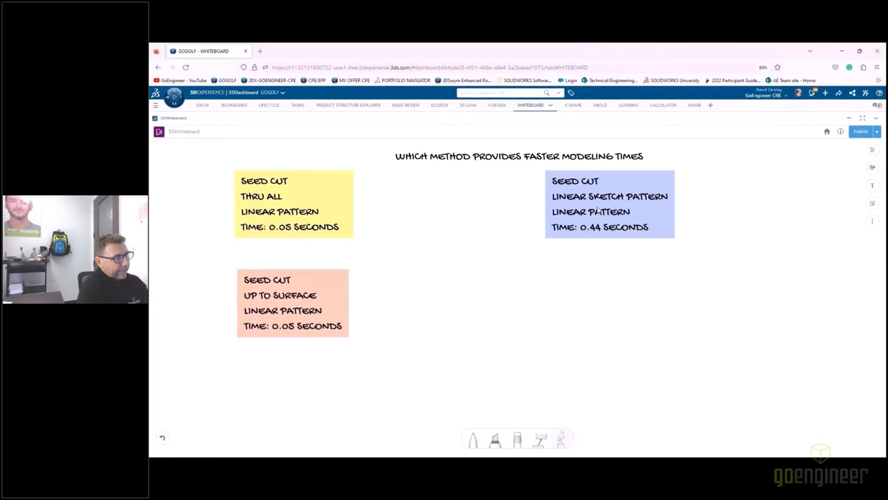
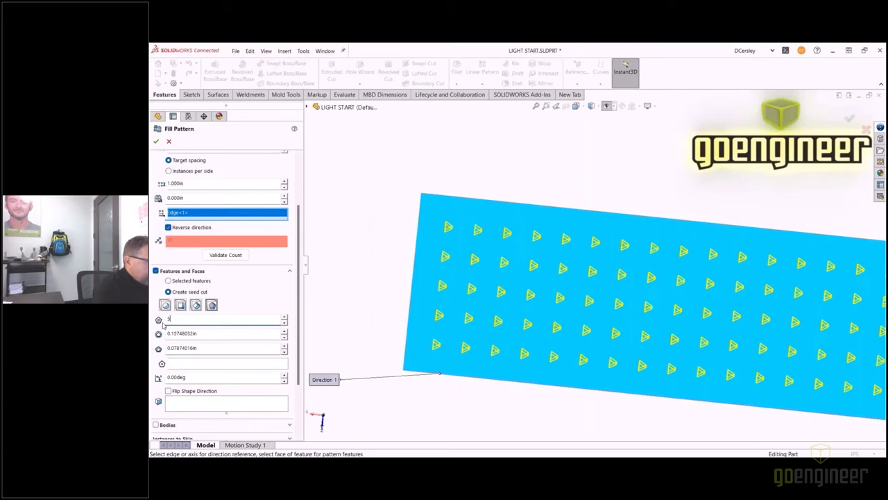
# - Give the fill pattern a diamond seed cut with a 0.625 in side and create the pattern on the baseplate
pyautogui.click(196, 304)
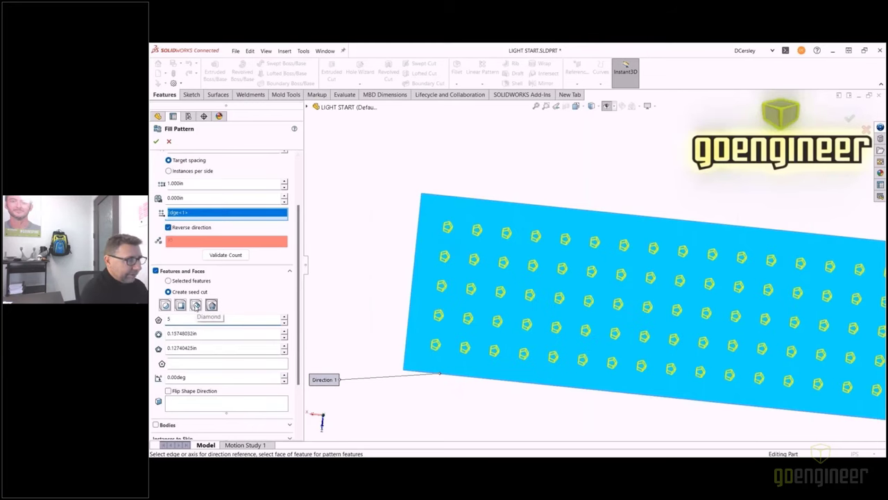
pyautogui.click(196, 304)
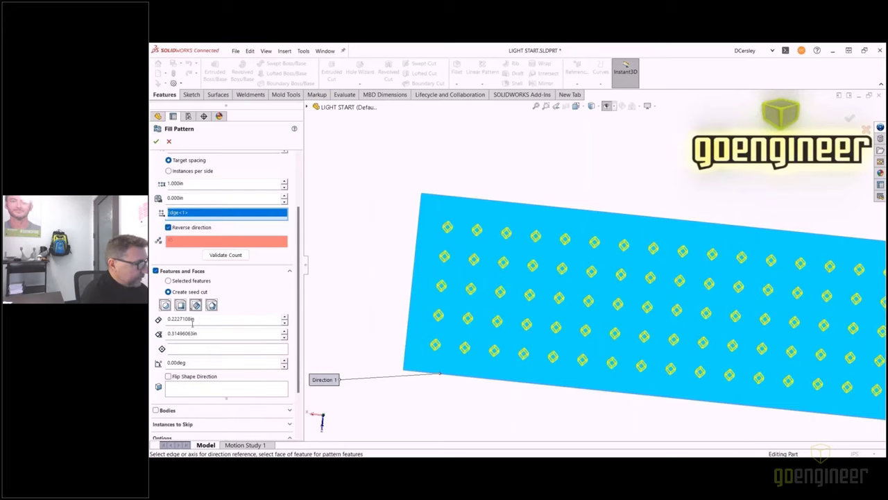
pyautogui.moveTo(201, 319); pyautogui.dragTo(151, 320)
pyautogui.write('.6')
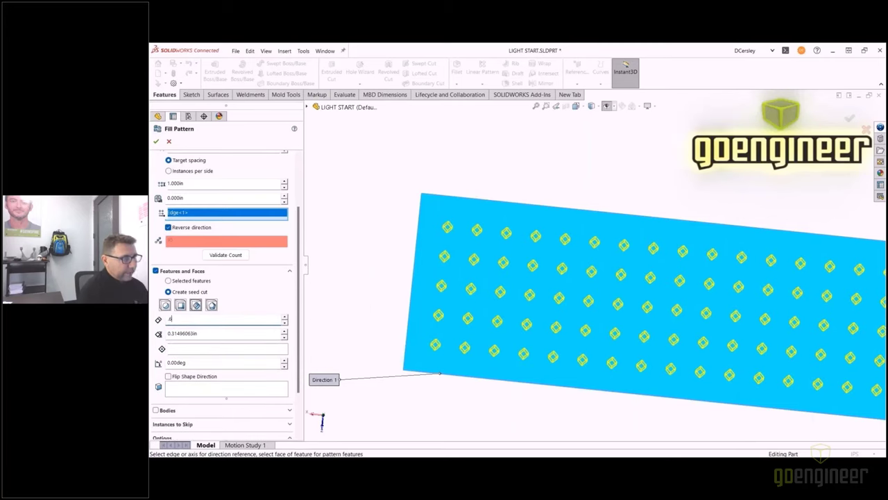
pyautogui.write('25')
pyautogui.press('Return')
pyautogui.scroll(2, 587, 326)
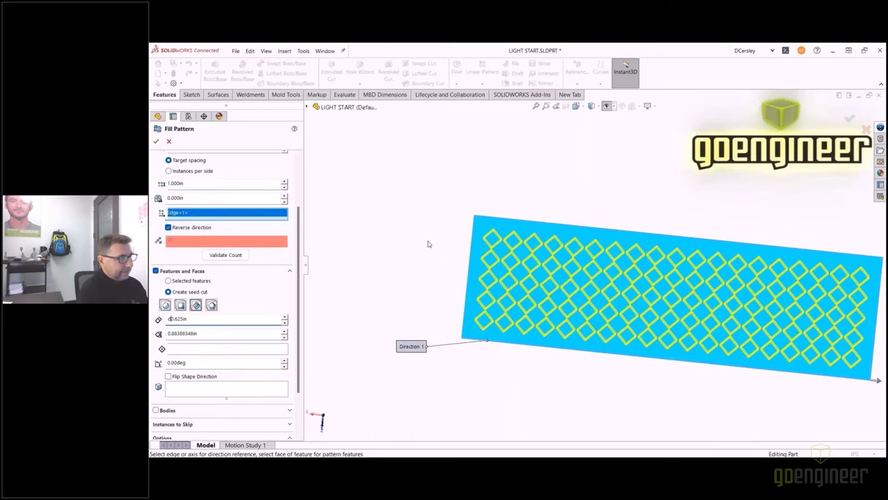
pyautogui.press('BackSpace')
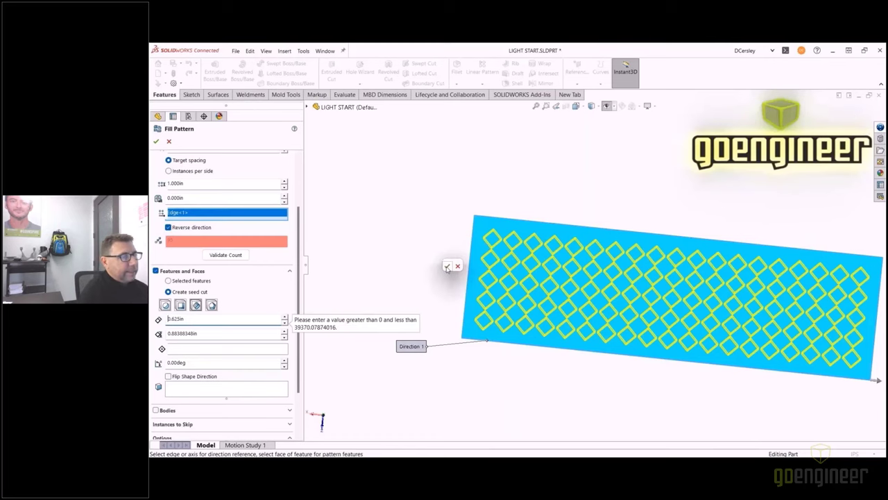
pyautogui.click(447, 268)
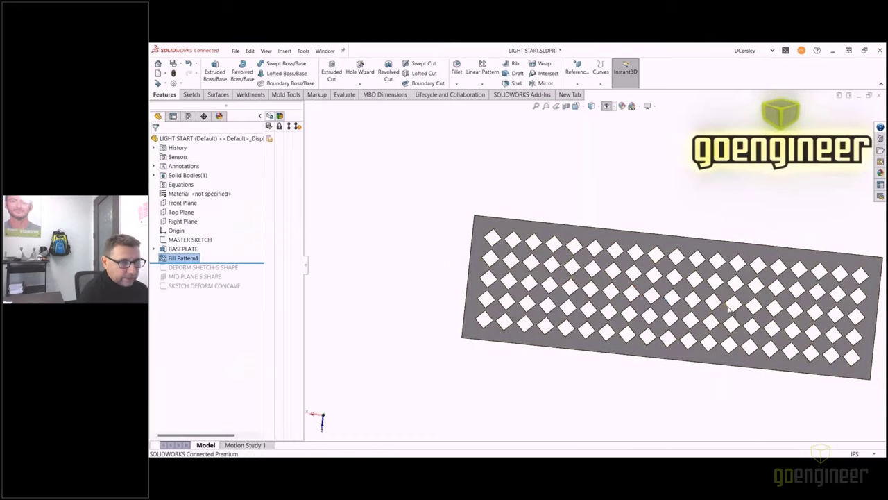
# - Run Performance Evaluation on the LIGHT START part and examine the rebuild time of the diamond fill pattern
pyautogui.hotkey('ctrl', 'Left')
pyautogui.moveTo(778, 275); pyautogui.dragTo(785, 266, button='middle')
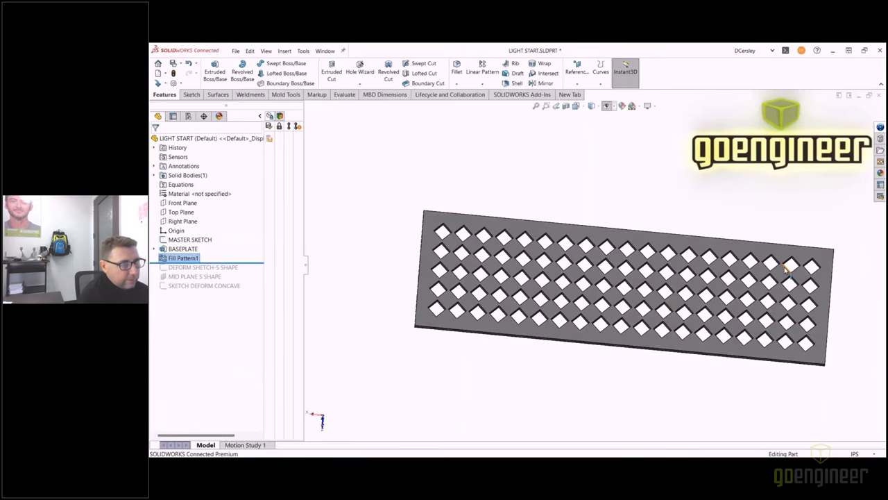
pyautogui.click(345, 94)
pyautogui.click(408, 73)
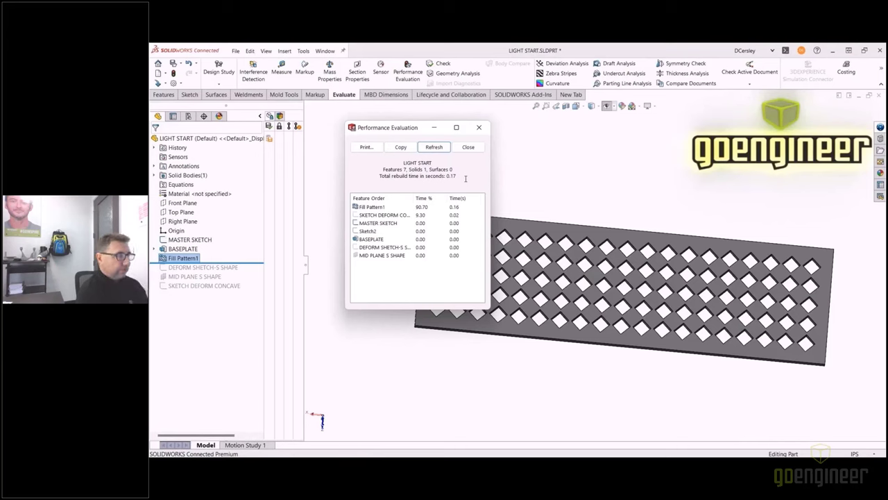
pyautogui.click(478, 127)
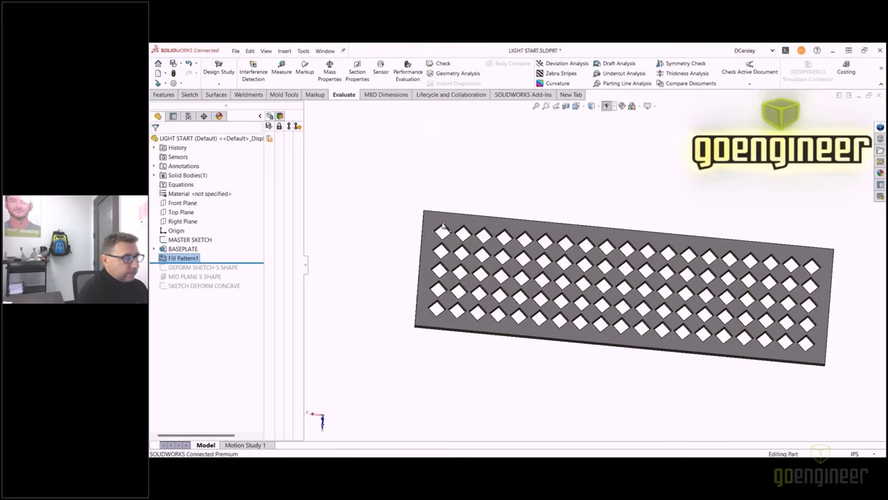
# - Change the fill pattern's seed cut to a circle with a 0.625 in diameter
pyautogui.rightClick(179, 258)
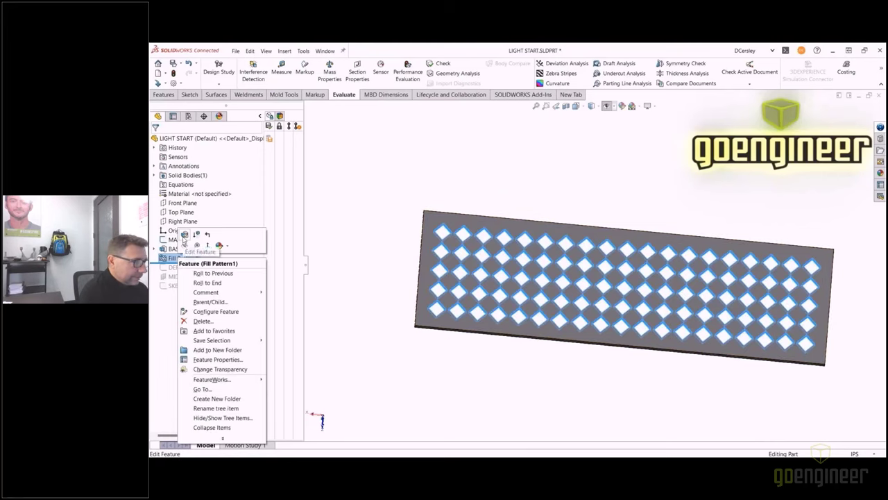
pyautogui.click(200, 299)
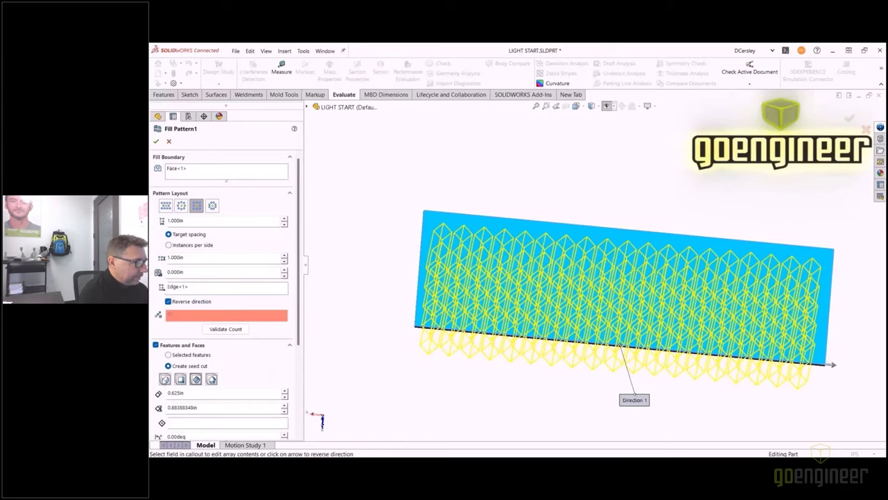
pyautogui.click(165, 378)
pyautogui.doubleClick(197, 390)
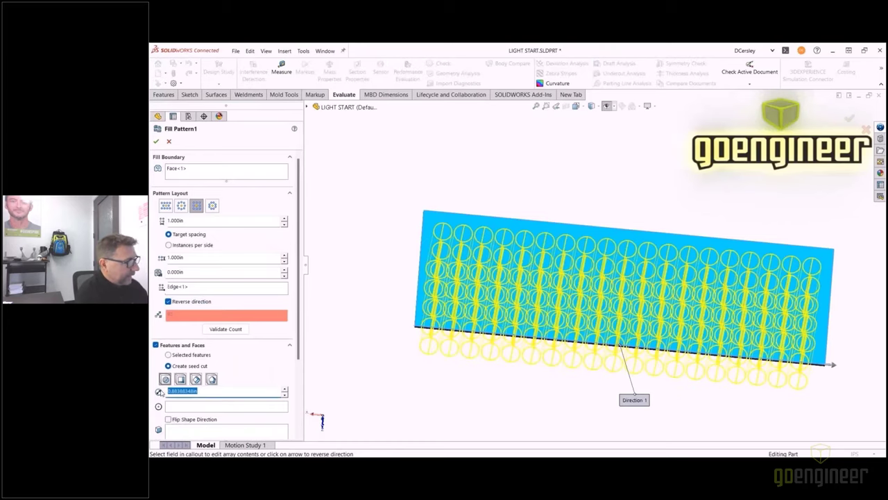
pyautogui.write('0.625')
pyautogui.press('Return')
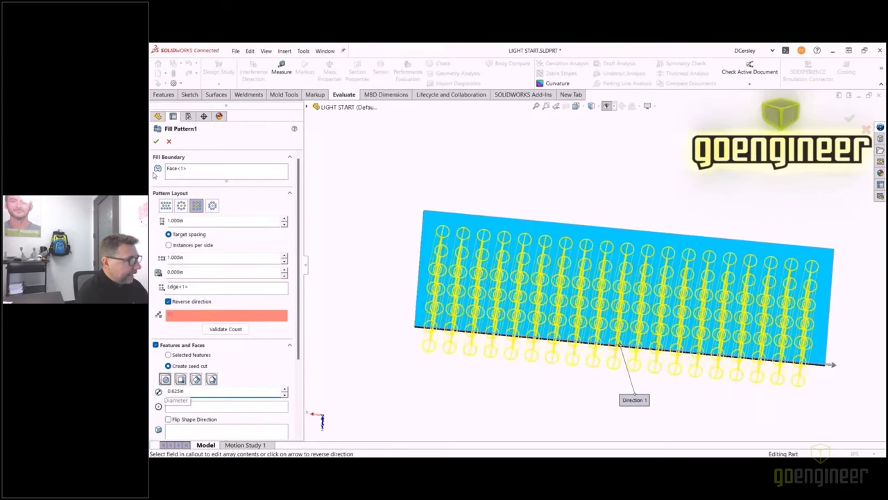
pyautogui.click(156, 141)
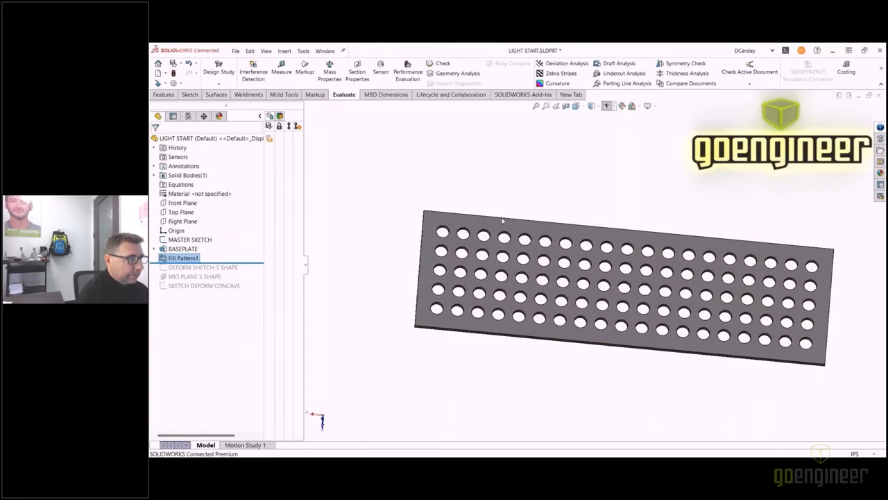
# - Edit the circular fill pattern to skip the instances at the four corners of the baseplate
pyautogui.scroll(-3, 729, 336)
pyautogui.moveTo(737, 336); pyautogui.dragTo(670, 304, button='middle')
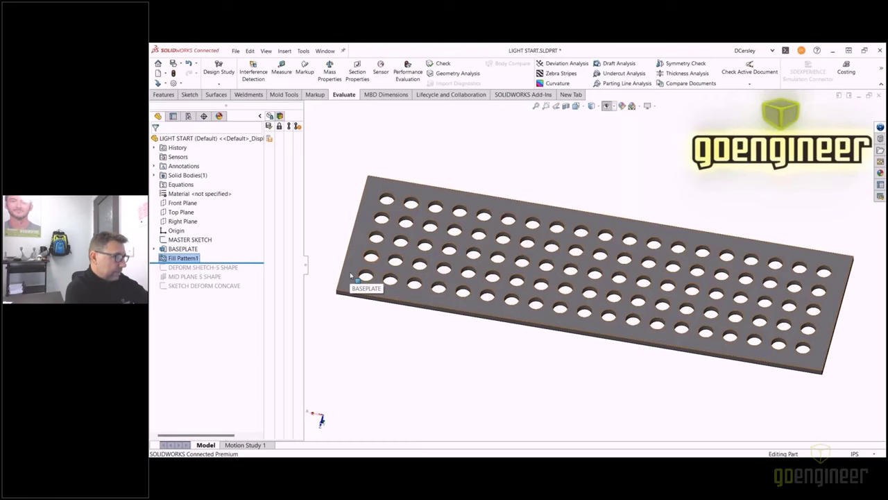
pyautogui.rightClick(190, 260)
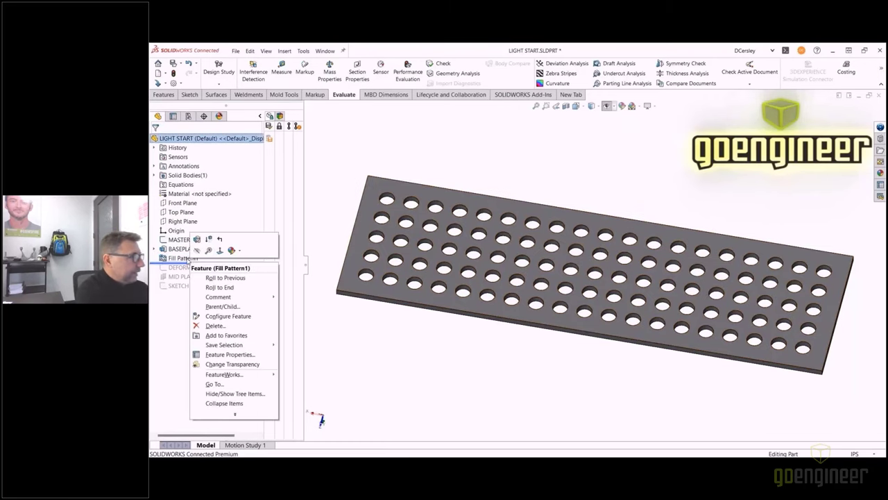
pyautogui.click(197, 239)
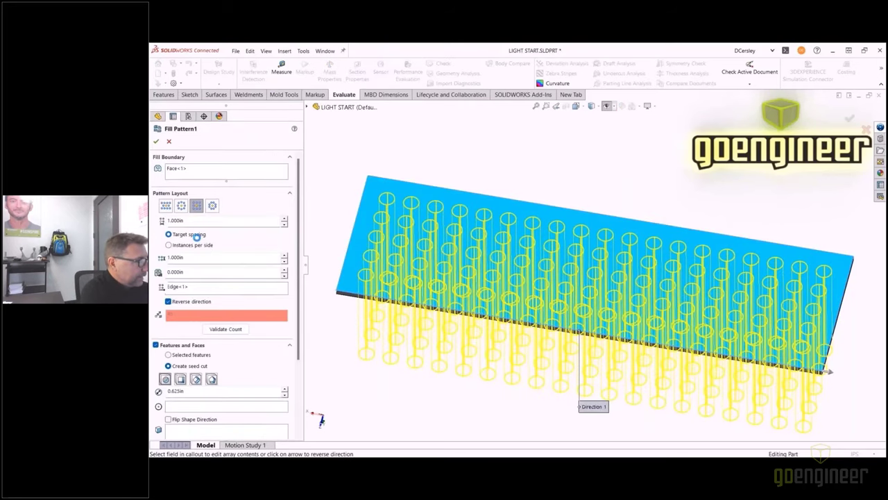
pyautogui.scroll(-5, 241, 334)
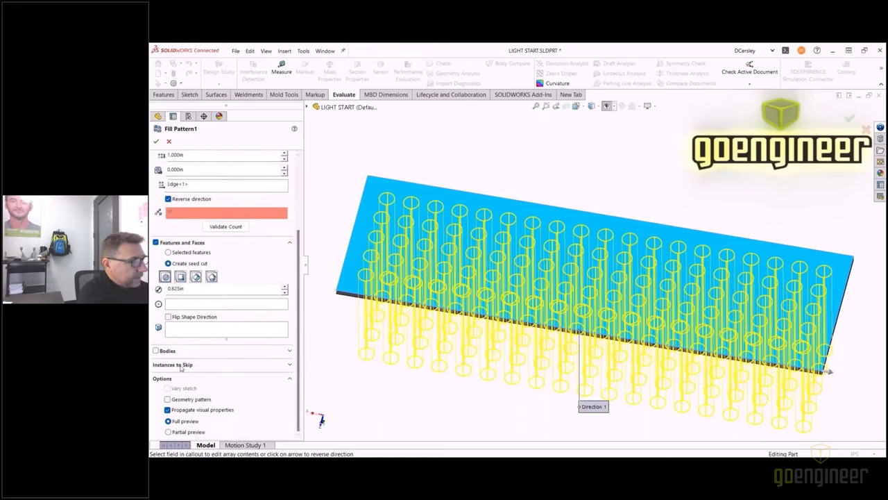
pyautogui.click(180, 365)
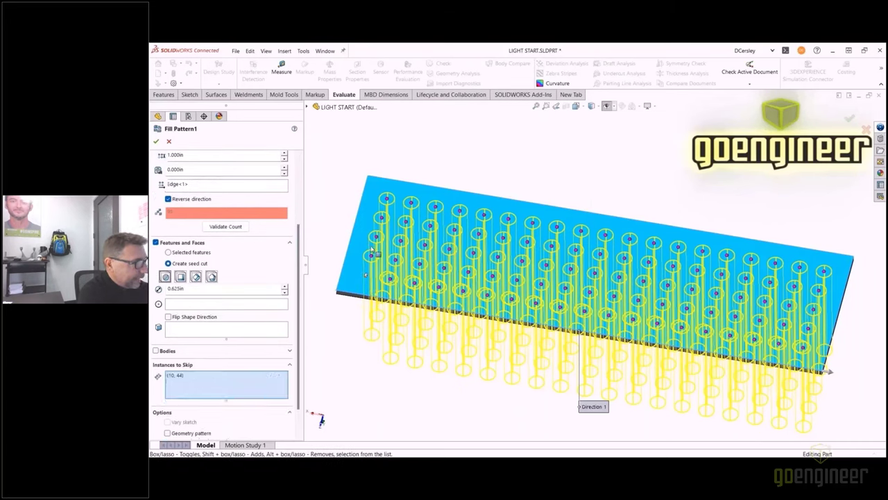
pyautogui.click(386, 201)
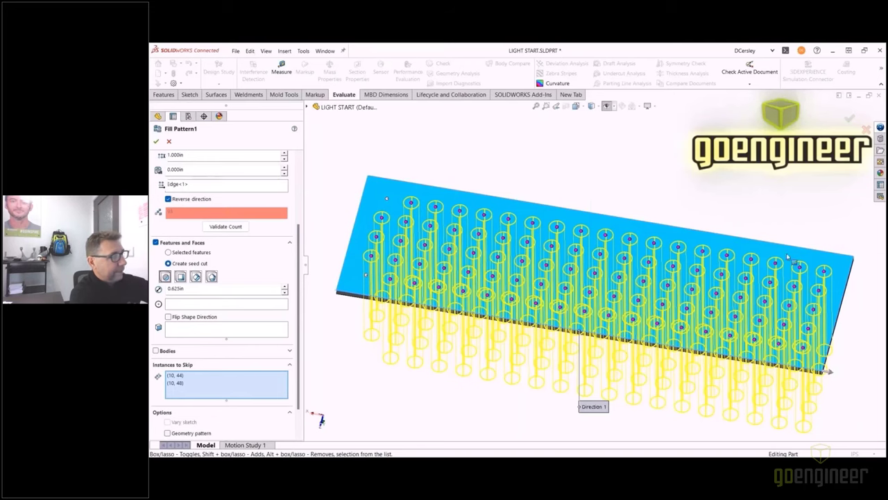
pyautogui.click(825, 274)
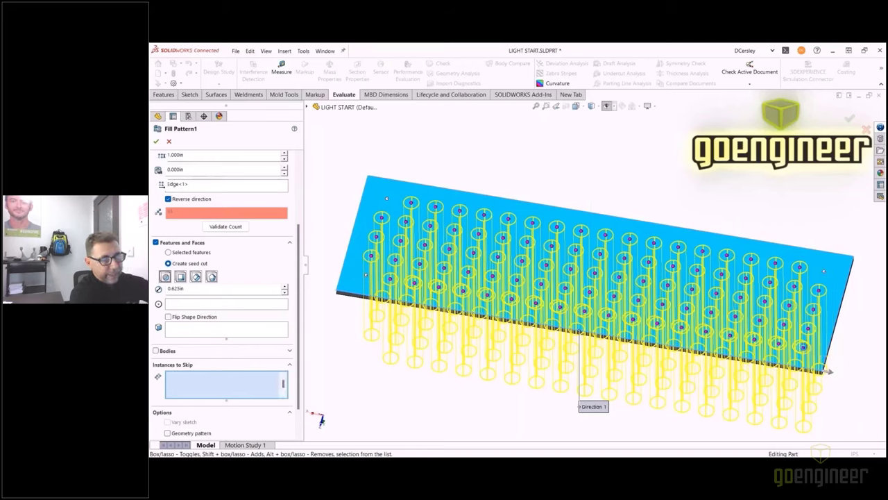
pyautogui.click(803, 346)
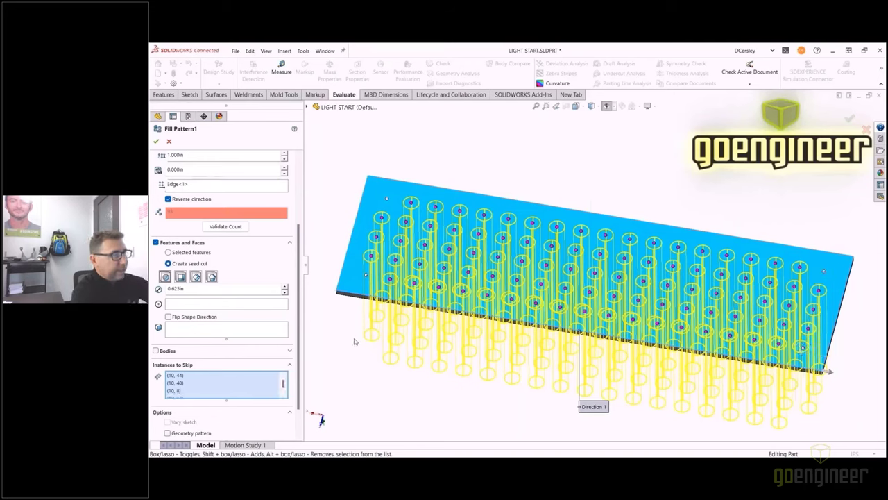
pyautogui.rightClick(347, 381)
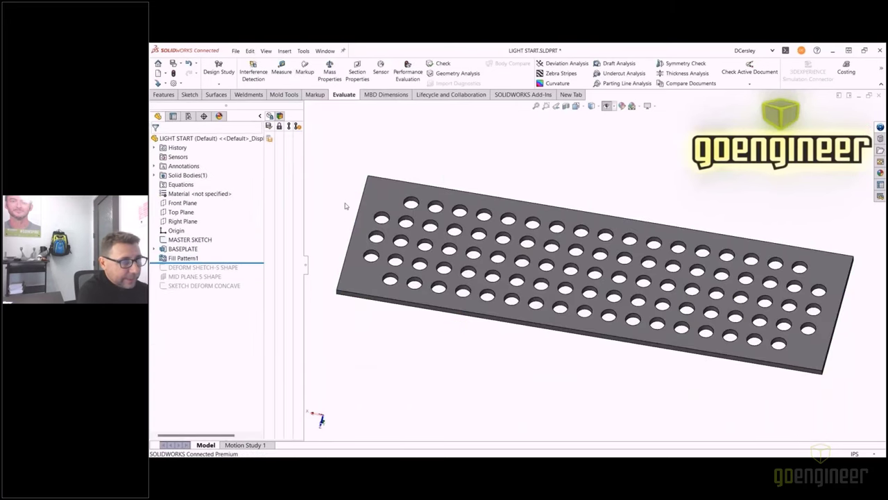
# - Preview a 2 in chamfer on the two corner edges at one end of the baseplate, then cancel it
pyautogui.press('s')
pyautogui.click(366, 231)
pyautogui.click(367, 244)
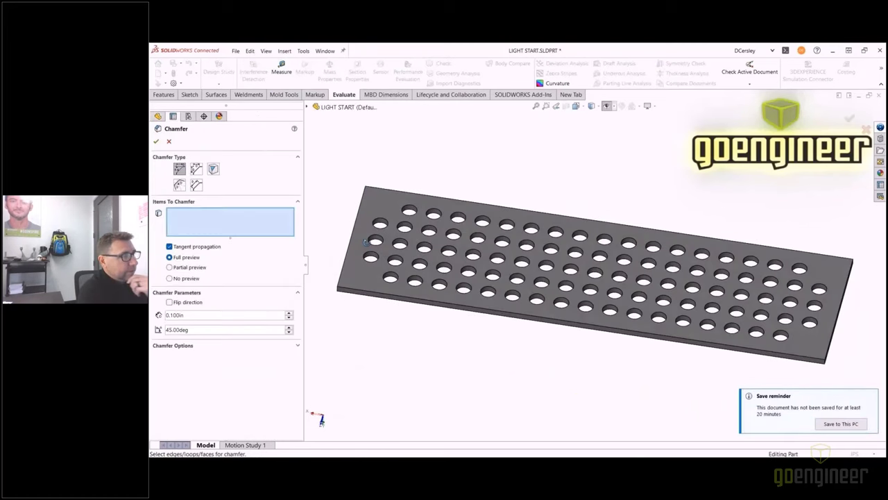
pyautogui.click(366, 196)
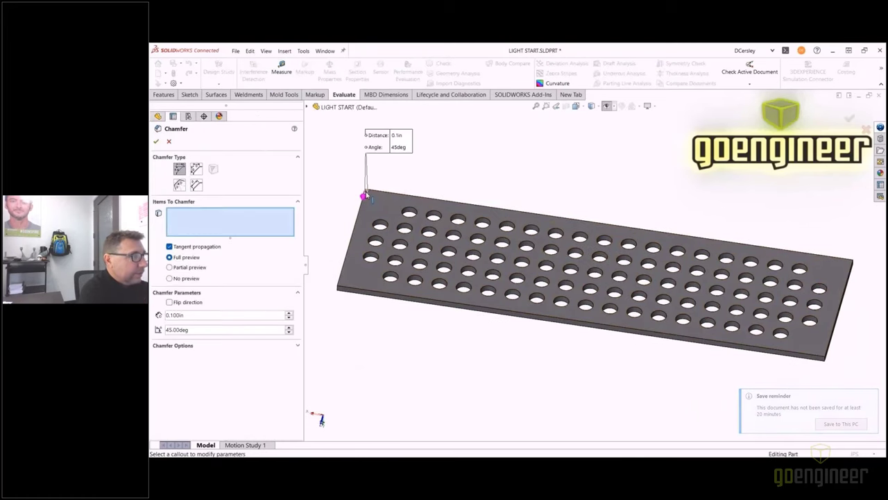
pyautogui.click(341, 288)
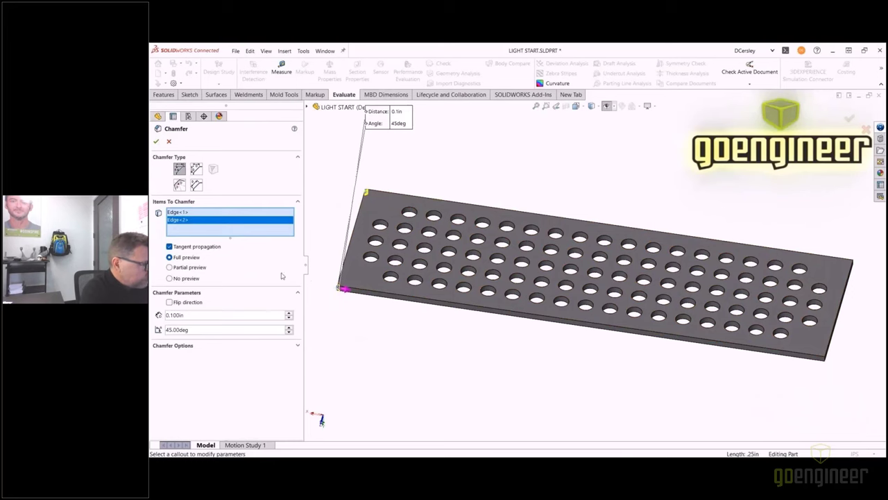
pyautogui.doubleClick(195, 316)
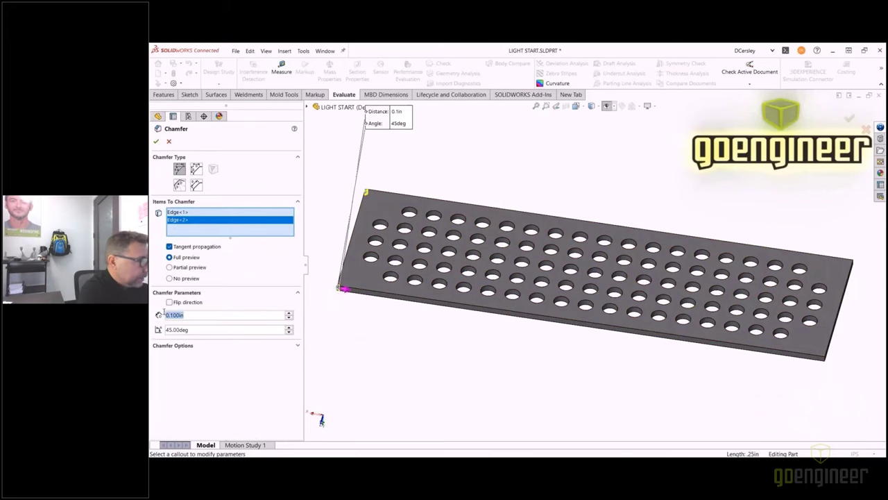
pyautogui.write('2')
pyautogui.press('Return')
pyautogui.moveTo(405, 228); pyautogui.dragTo(398, 305, button='middle')
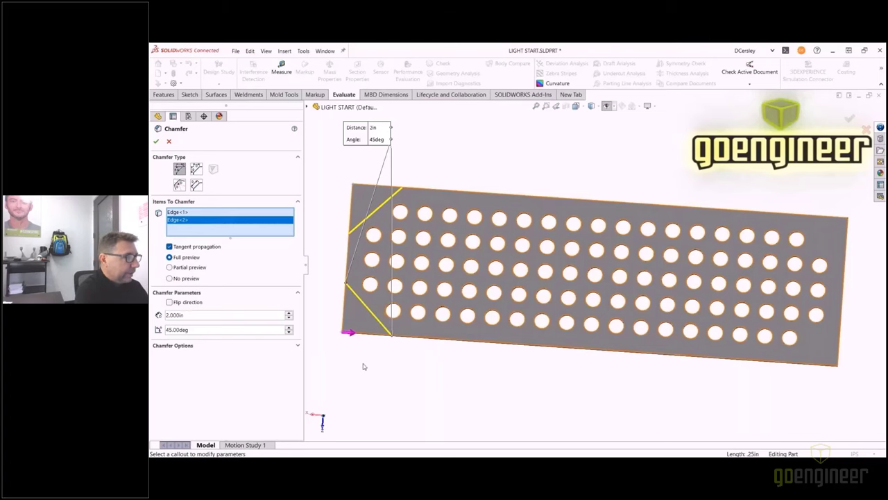
pyautogui.moveTo(364, 367)
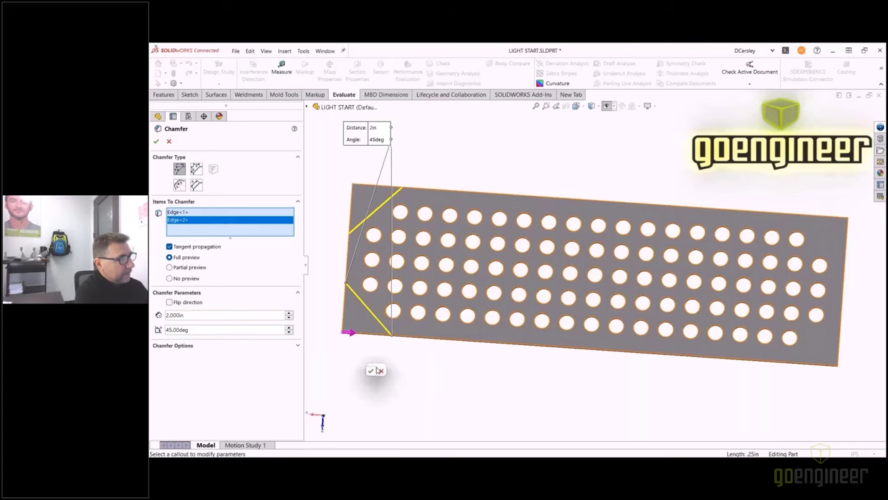
pyautogui.click(381, 372)
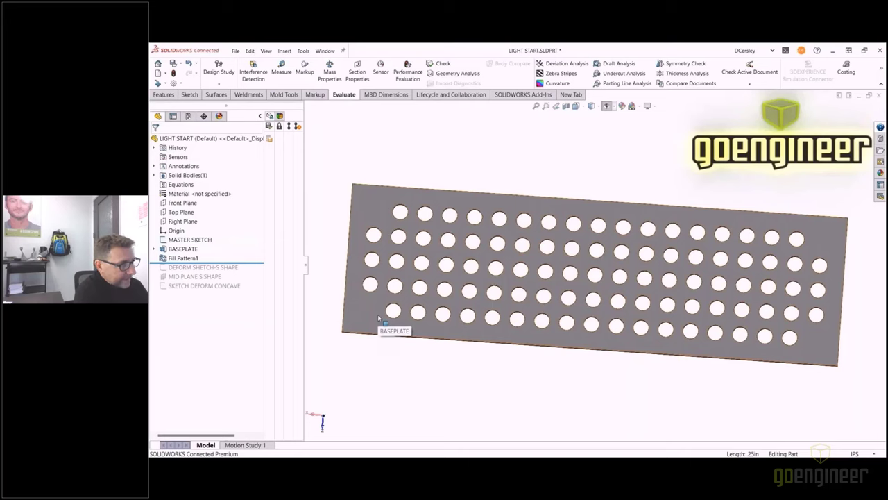
# - Clear all skipped instances from the fill pattern to restore the four corner holes
pyautogui.rightClick(198, 261)
pyautogui.click(183, 239)
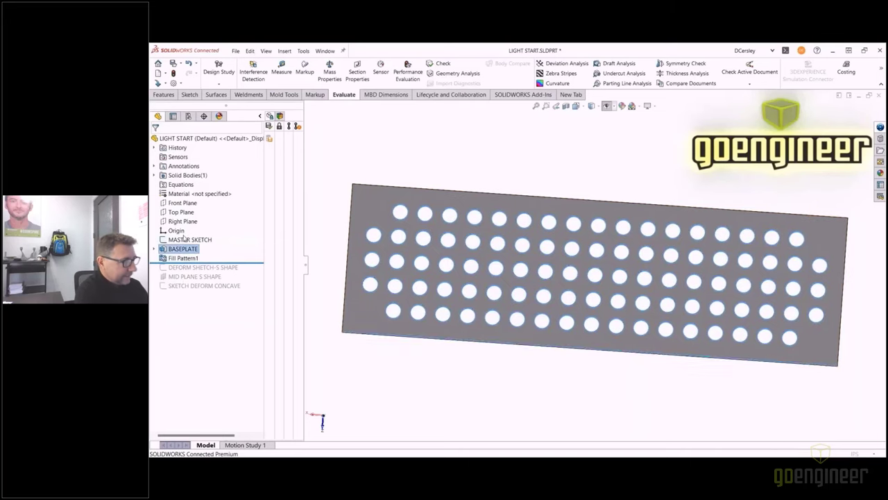
pyautogui.scroll(-5, 292, 292)
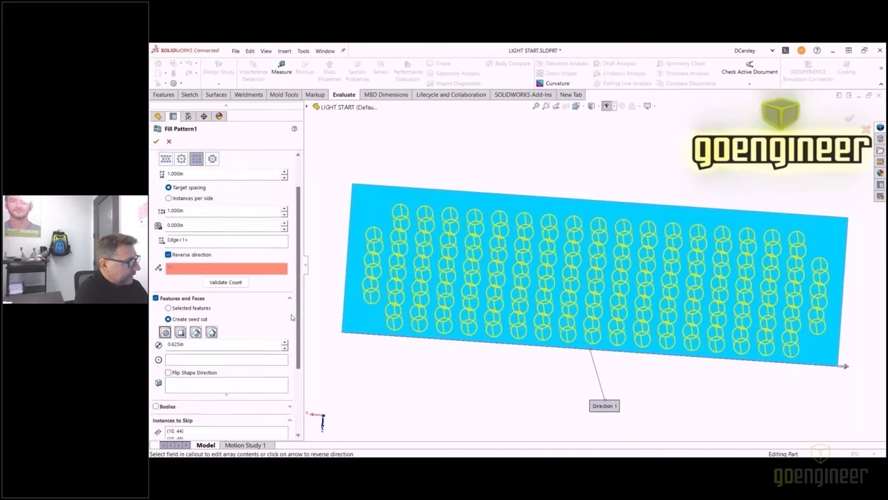
pyautogui.rightClick(197, 344)
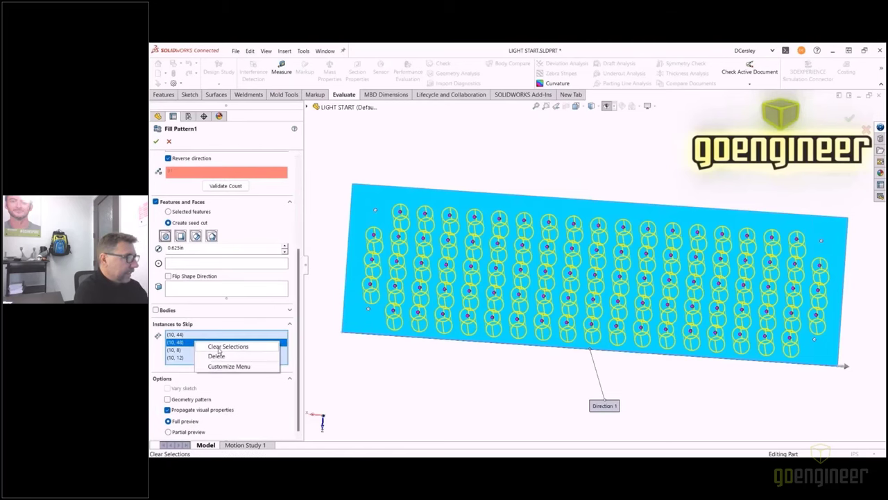
pyautogui.click(228, 346)
pyautogui.click(157, 141)
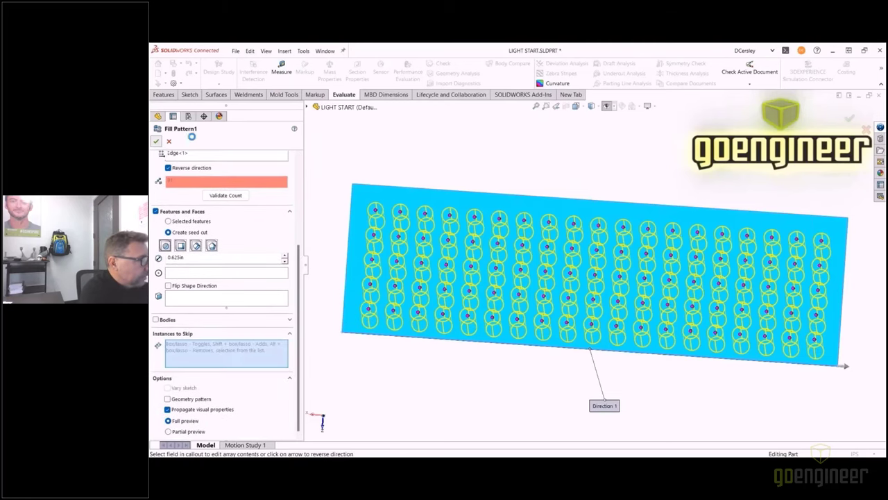
# - Run Performance Evaluation and examine the total rebuild time with the circular fill pattern
pyautogui.click(408, 76)
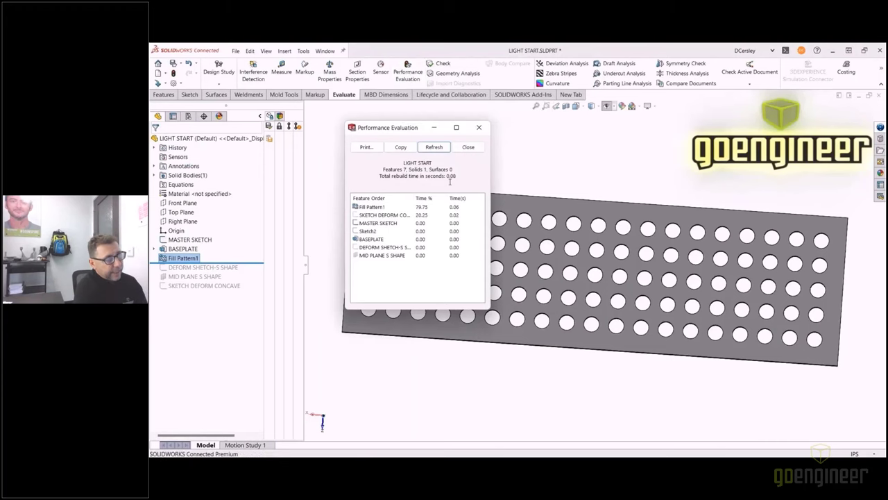
pyautogui.click(479, 127)
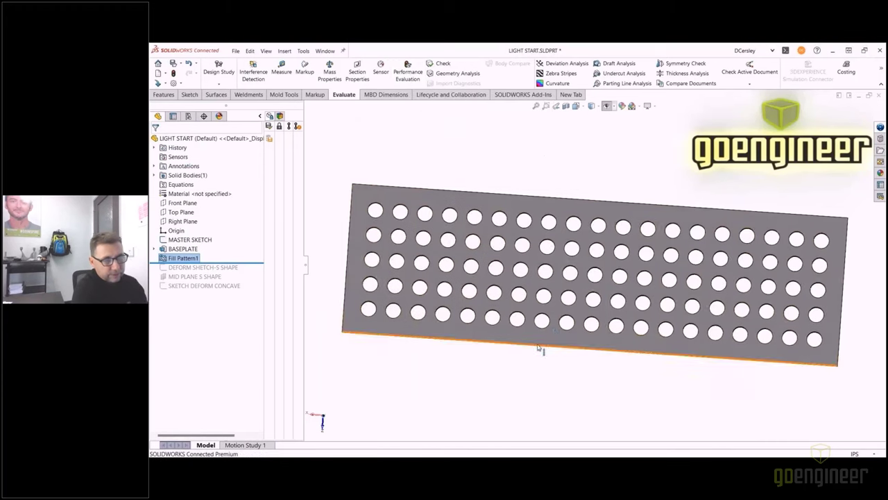
pyautogui.moveTo(560, 314); pyautogui.dragTo(615, 240, button='middle')
pyautogui.scroll(2, 615, 240)
pyautogui.scroll(-2, 623, 234)
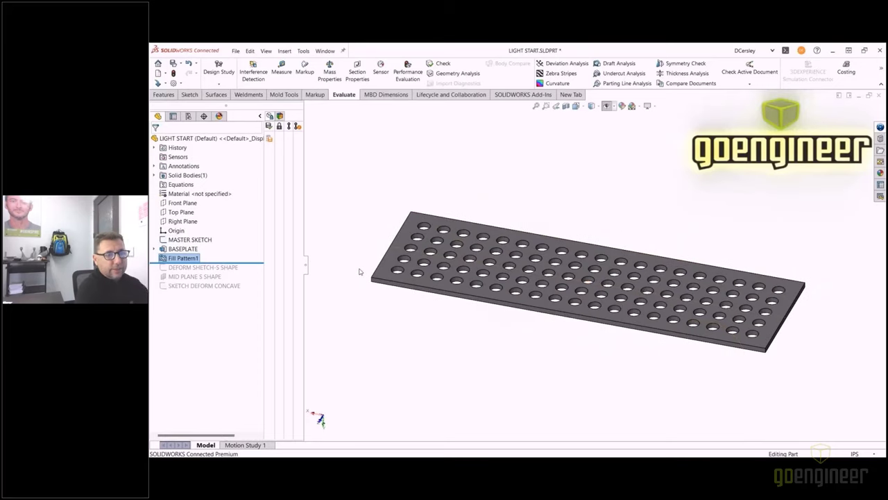
# - Show the hidden sketches and roll the feature history forward past DEFORM SHETCH-S SHAPE and MID PLANE S SHAPE
pyautogui.press('s')
pyautogui.click(392, 281)
pyautogui.moveTo(391, 281)
pyautogui.mouseDown()
pyautogui.moveTo(377, 263)
pyautogui.moveTo(363, 168)
pyautogui.moveTo(384, 147)
pyautogui.moveTo(410, 158)
pyautogui.mouseUp()
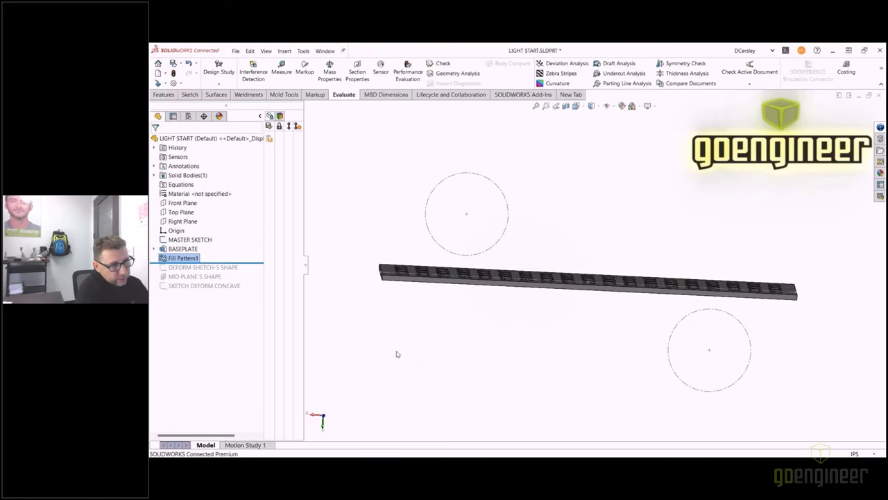
pyautogui.moveTo(257, 261); pyautogui.dragTo(255, 272)
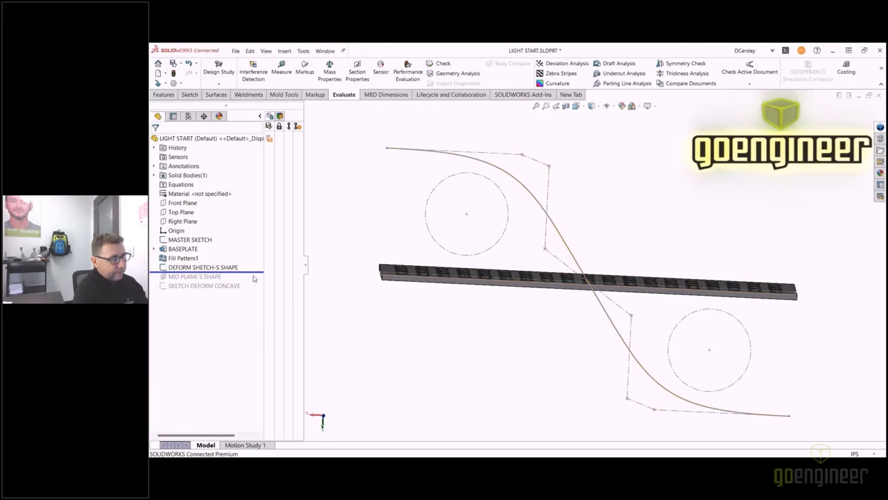
pyautogui.moveTo(255, 271); pyautogui.dragTo(249, 281)
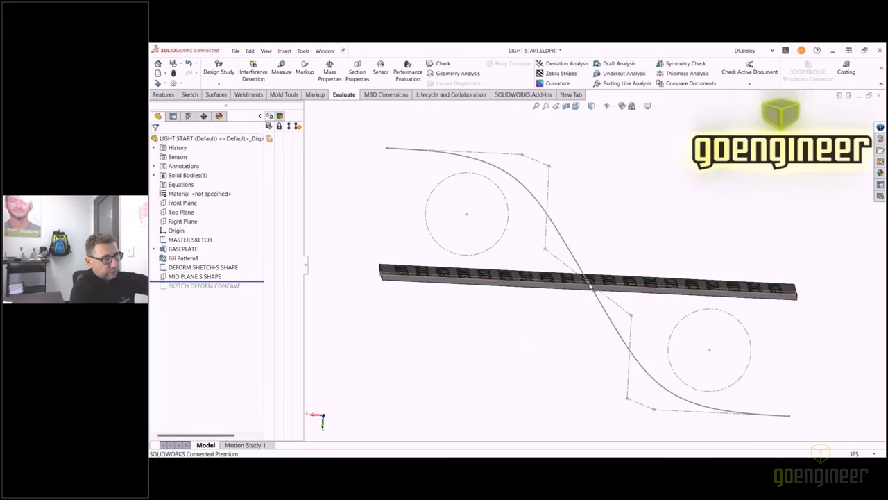
# - Copy the baseplate's large perforated face as a surface body using Offset Surface with a distance of 0 in
pyautogui.moveTo(517, 353); pyautogui.dragTo(509, 368, button='middle')
pyautogui.moveTo(511, 319); pyautogui.dragTo(407, 294, button='middle')
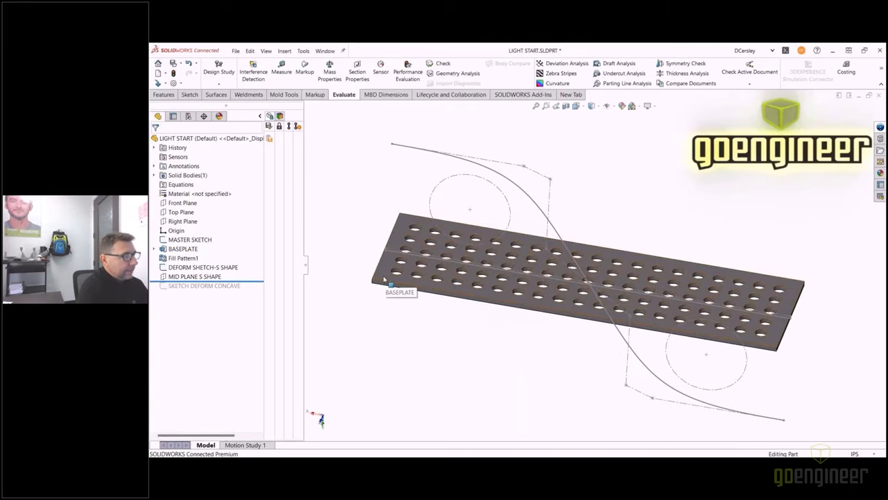
pyautogui.press('s')
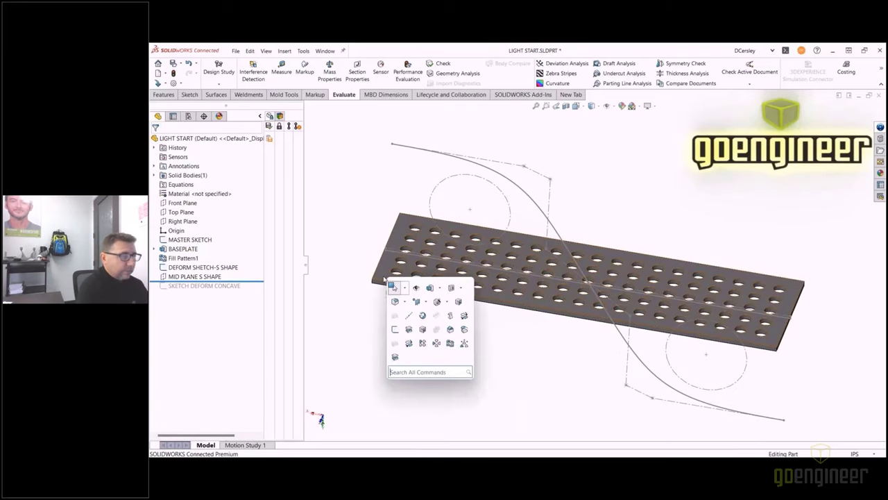
pyautogui.click(465, 329)
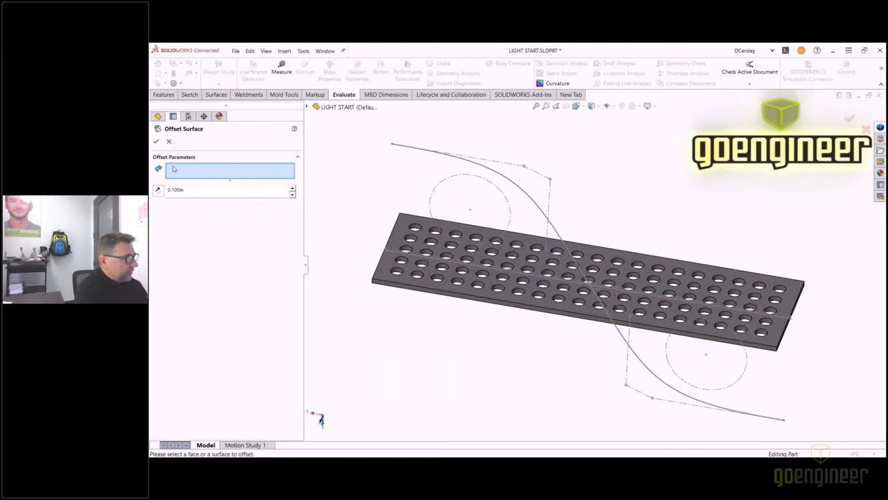
pyautogui.click(382, 275)
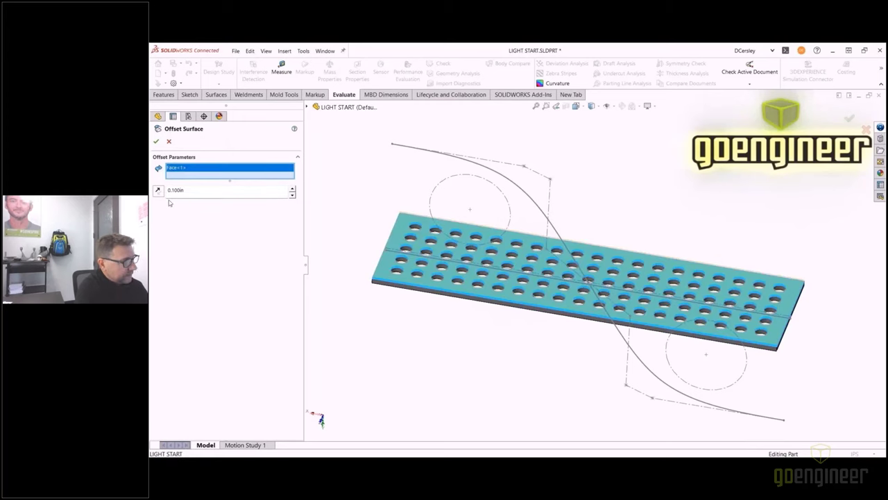
pyautogui.click(188, 191)
pyautogui.write('0')
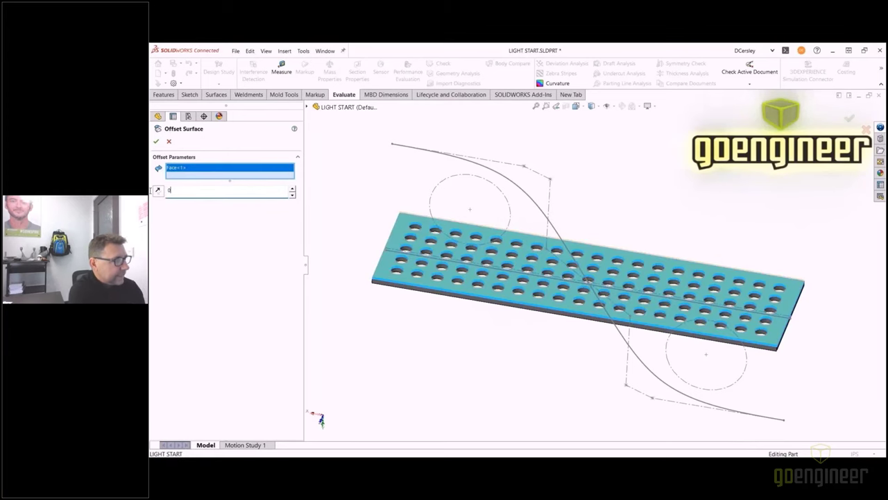
pyautogui.press('Return')
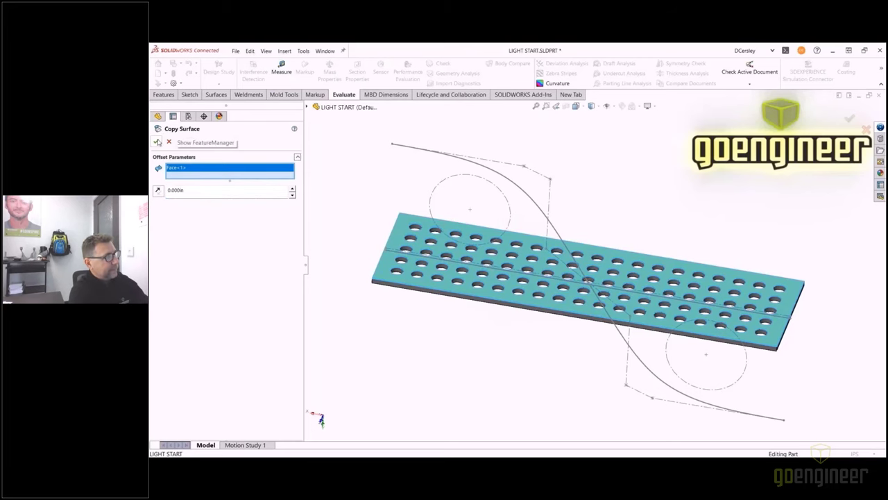
pyautogui.click(158, 142)
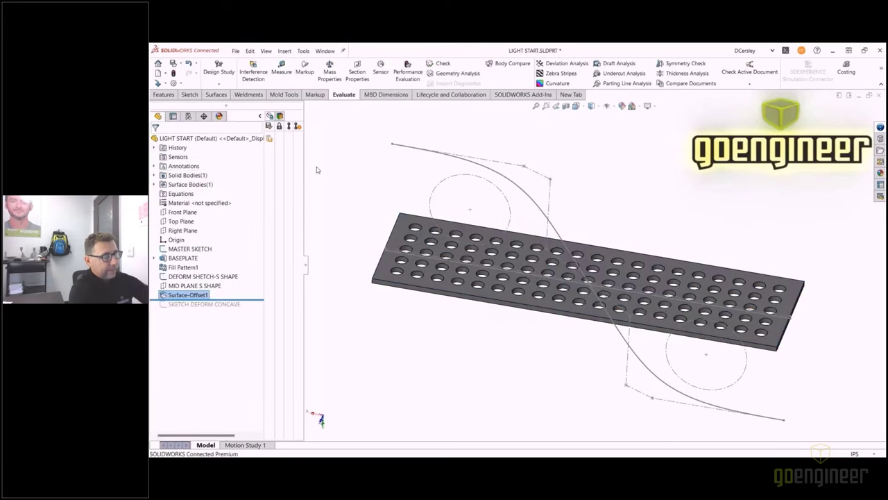
# - Hide the perforated baseplate's solid body, leaving only the copied surface body shown
pyautogui.click(154, 176)
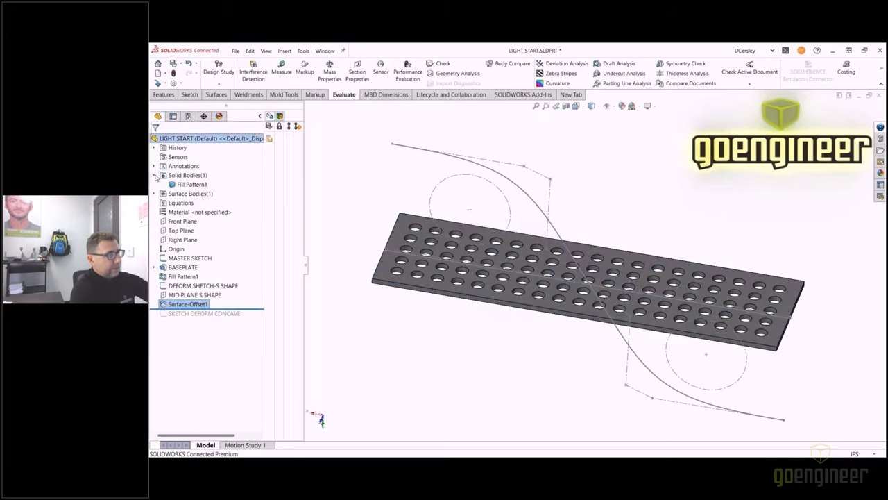
pyautogui.rightClick(191, 185)
pyautogui.click(247, 180)
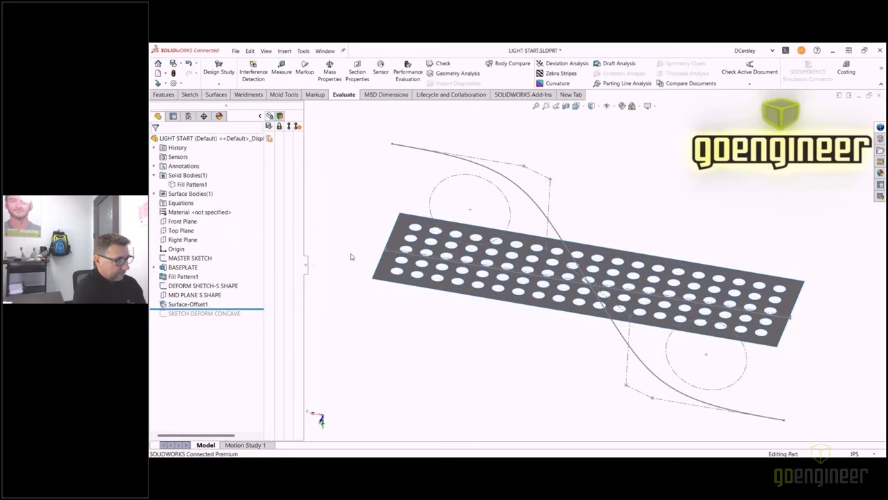
# - Deform the copied surface with a uniform curve-to-curve Deform from the straight line to the S-shaped spline of DEFORM SHETCH-S SHAPE
pyautogui.moveTo(384, 302); pyautogui.dragTo(386, 242, button='middle')
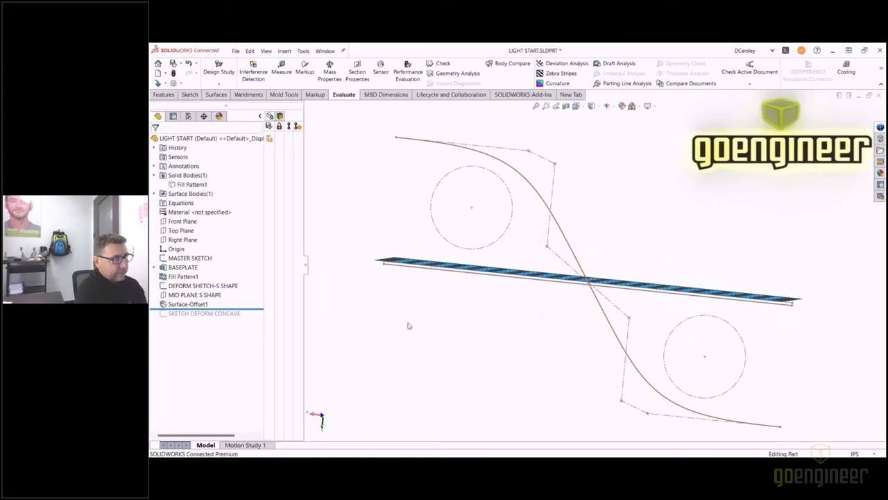
pyautogui.press('s')
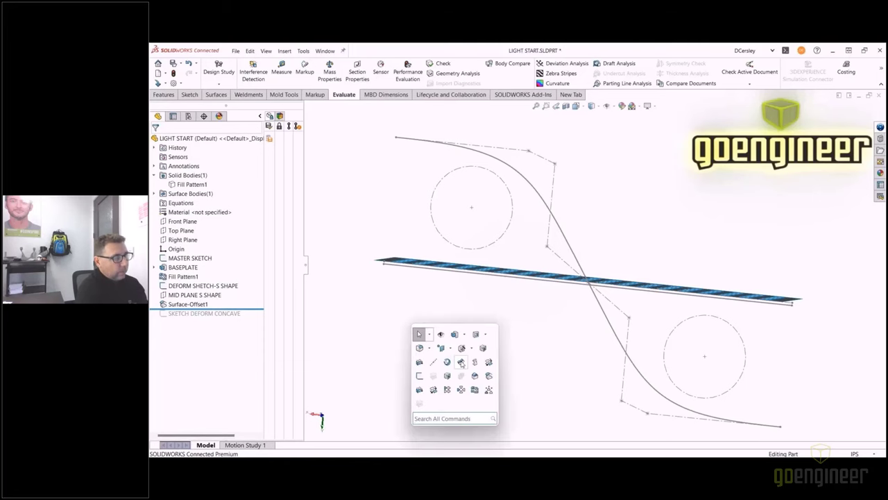
pyautogui.click(474, 375)
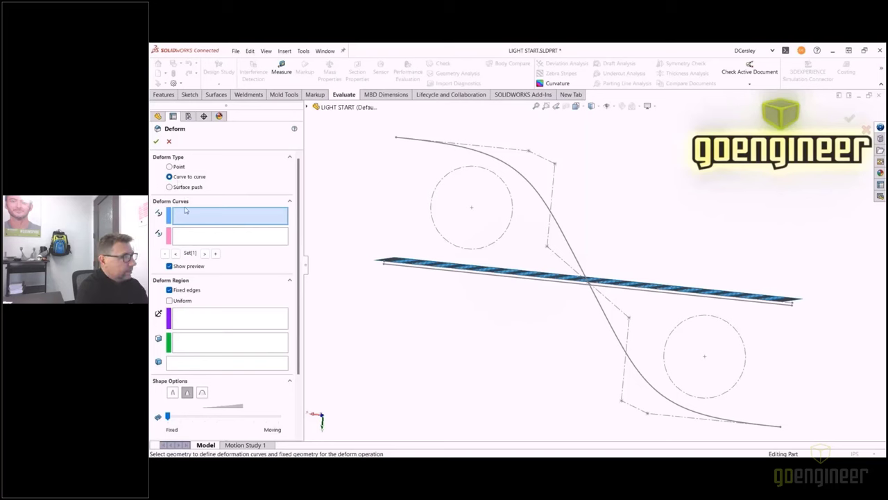
pyautogui.click(424, 271)
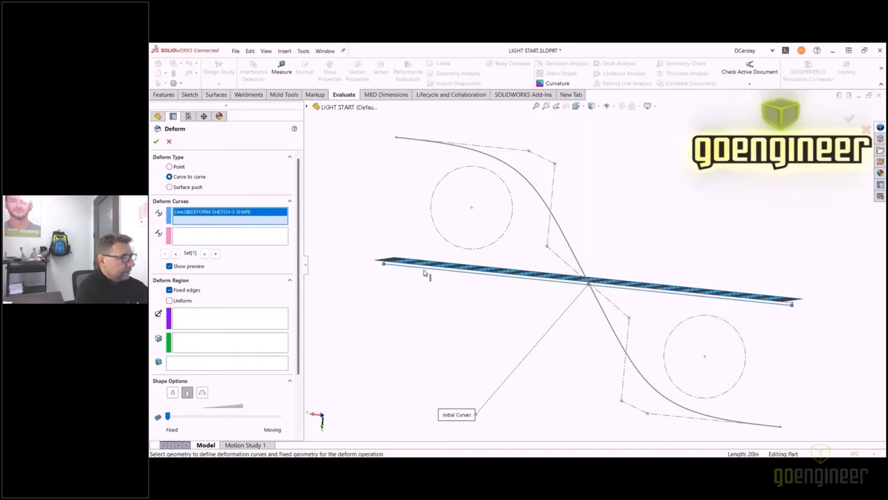
pyautogui.click(256, 240)
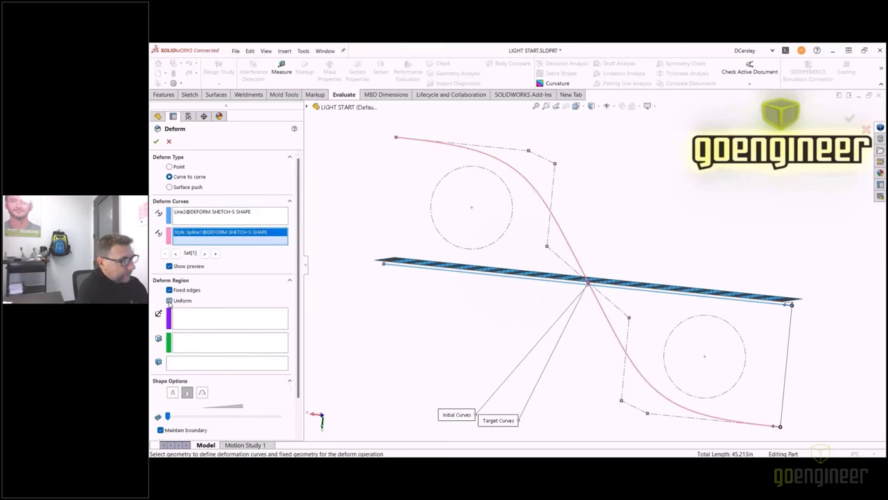
pyautogui.click(182, 364)
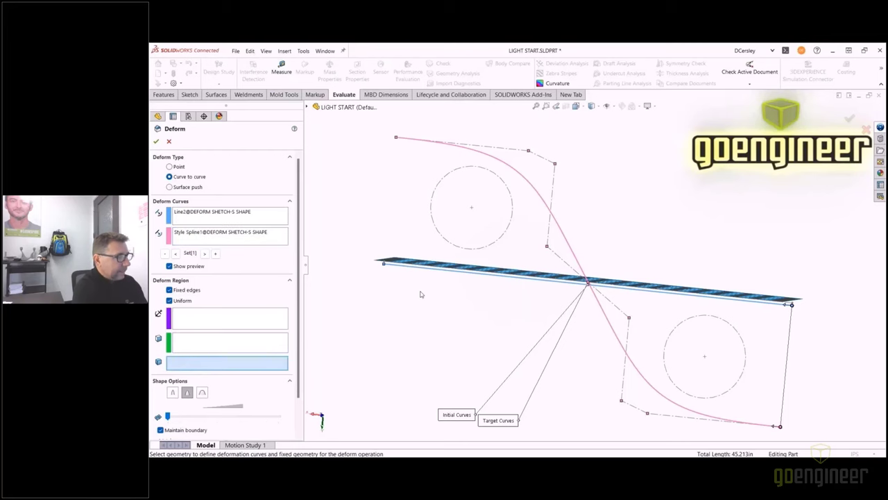
pyautogui.moveTo(388, 243); pyautogui.dragTo(384, 279, button='middle')
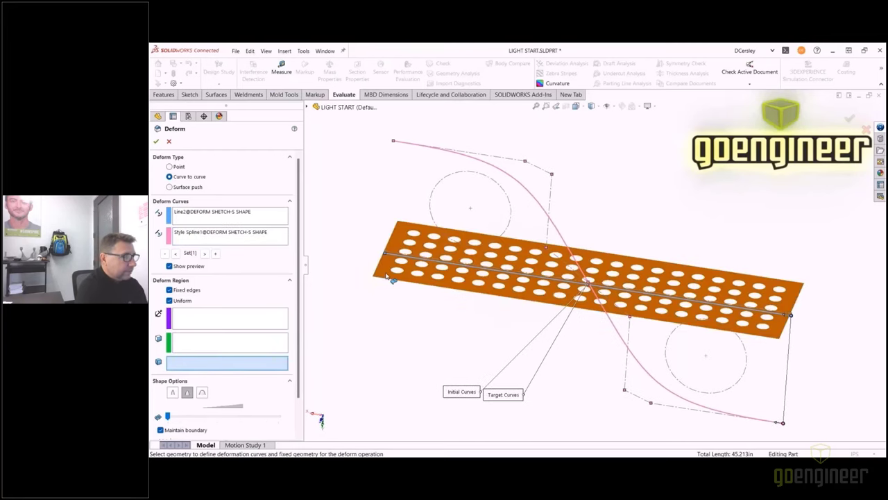
pyautogui.click(386, 278)
pyautogui.moveTo(659, 409); pyautogui.dragTo(532, 367, button='middle')
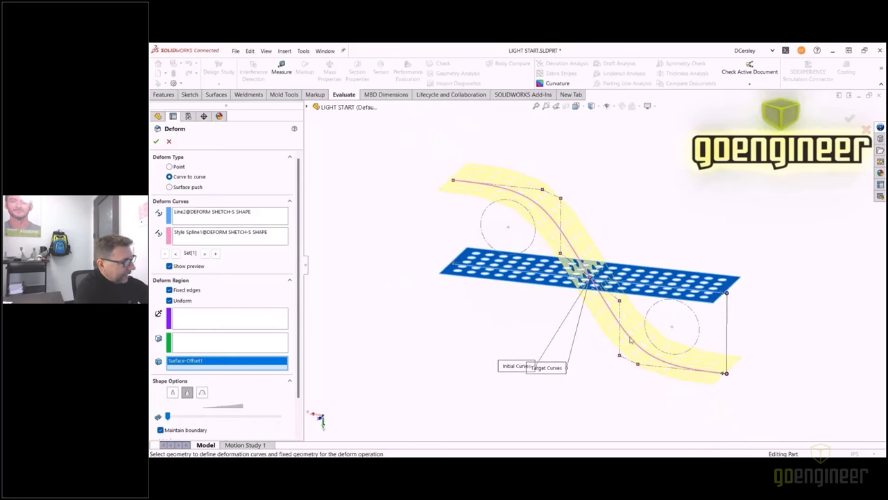
pyautogui.click(155, 141)
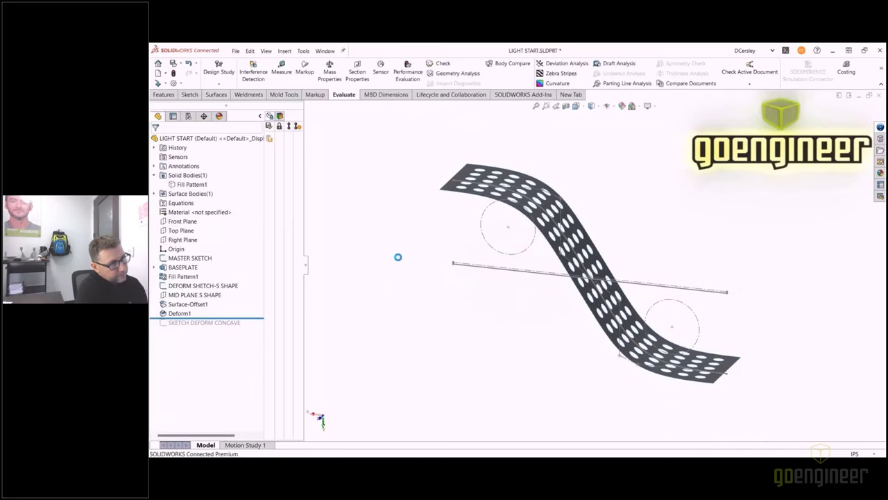
# - Roll the history past SKETCH DEFORM CONCAVE and set up a curve-to-curve Deform from that sketch's straight line to its arc
pyautogui.moveTo(255, 318); pyautogui.dragTo(255, 324)
pyautogui.moveTo(500, 322); pyautogui.dragTo(538, 334, button='middle')
pyautogui.press('s')
pyautogui.click(582, 389)
pyautogui.scroll(-2, 605, 285)
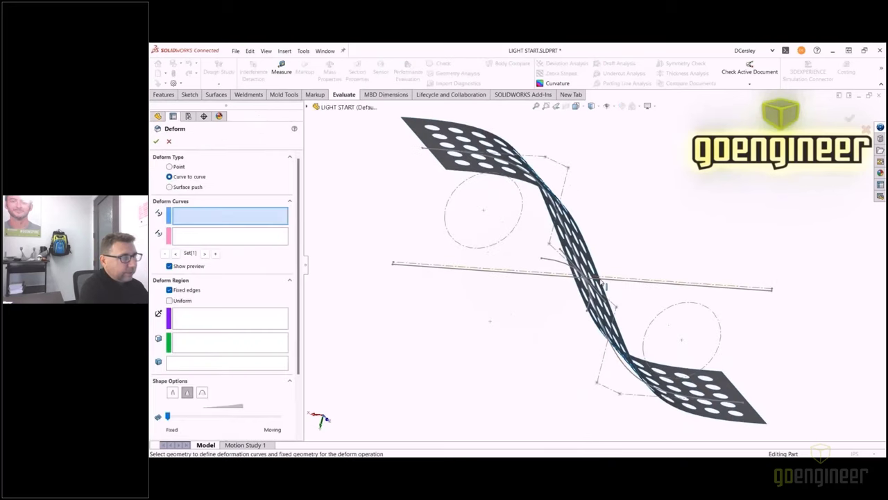
pyautogui.scroll(-1, 602, 286)
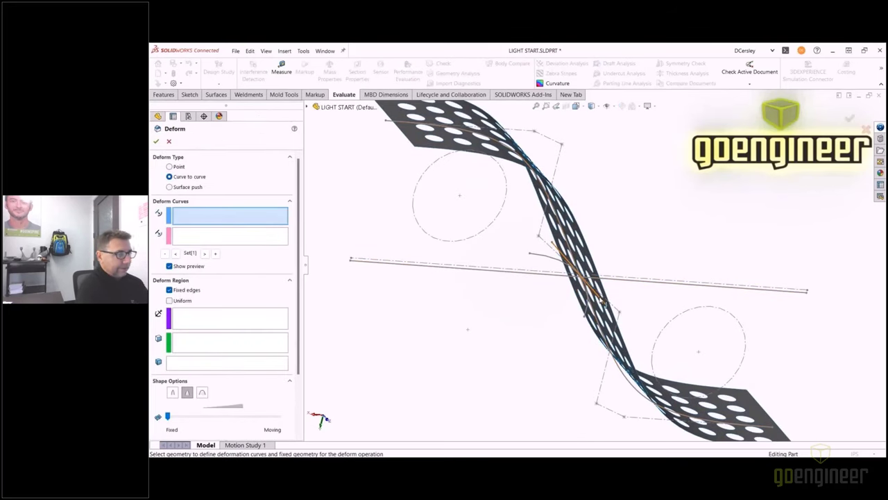
pyautogui.click(583, 276)
pyautogui.click(227, 238)
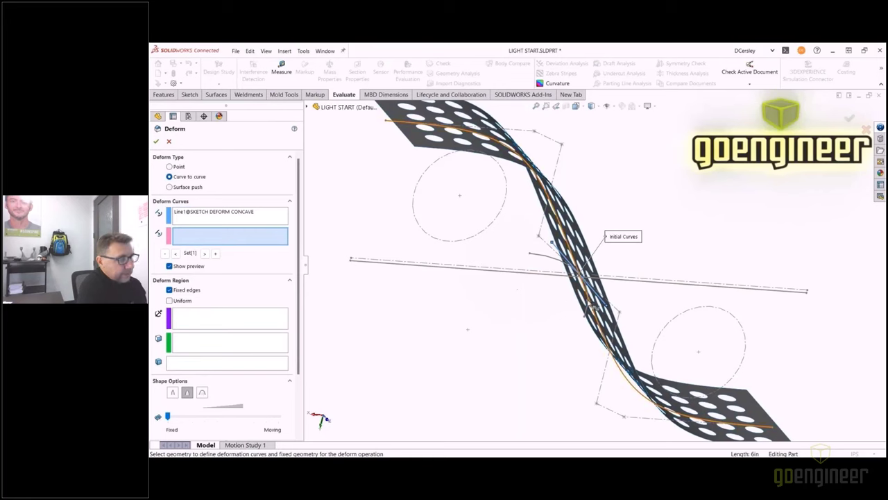
pyautogui.click(586, 312)
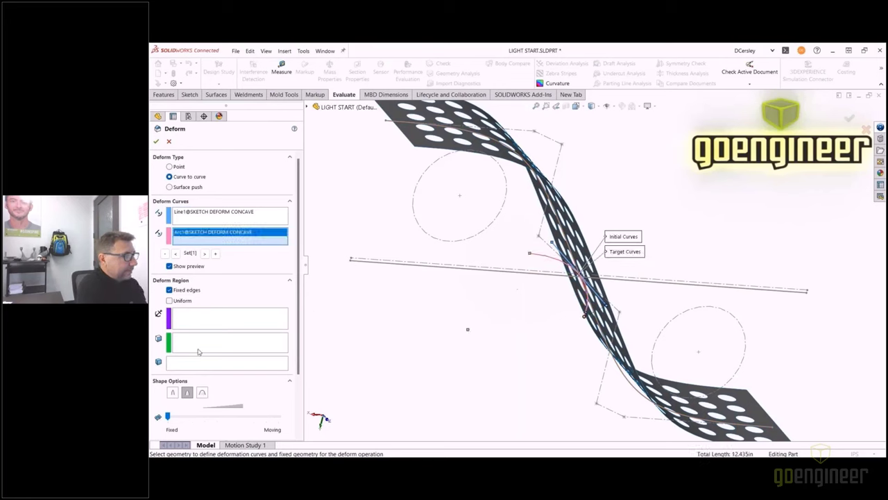
# - Enable the Uniform deform region, choose the S-shaped perforated surface as the body, and apply the concave Deform
pyautogui.click(171, 301)
pyautogui.click(184, 362)
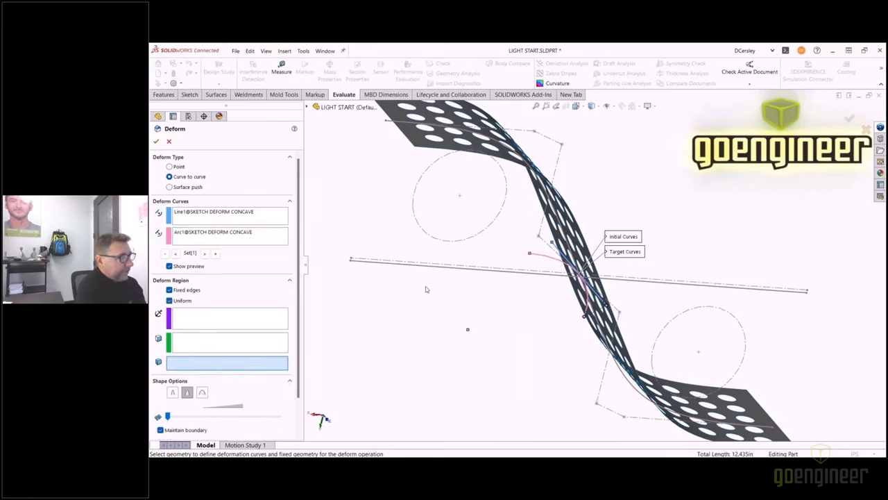
pyautogui.click(466, 154)
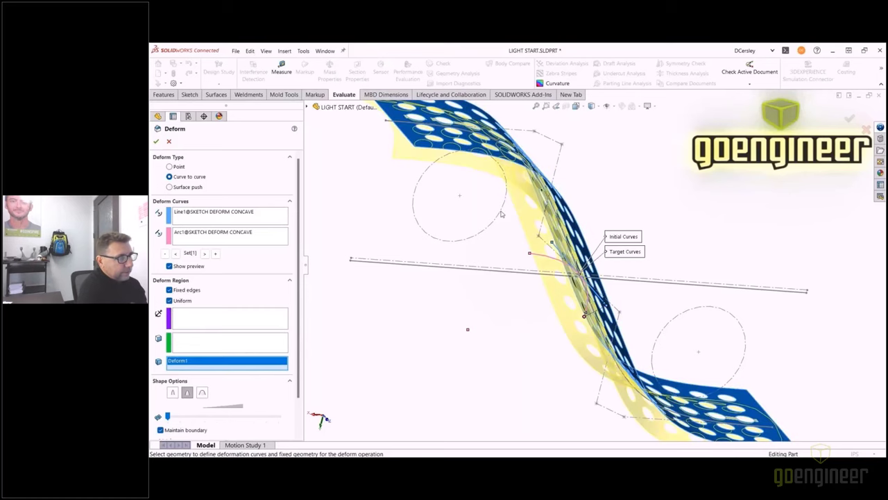
pyautogui.scroll(5, 496, 229)
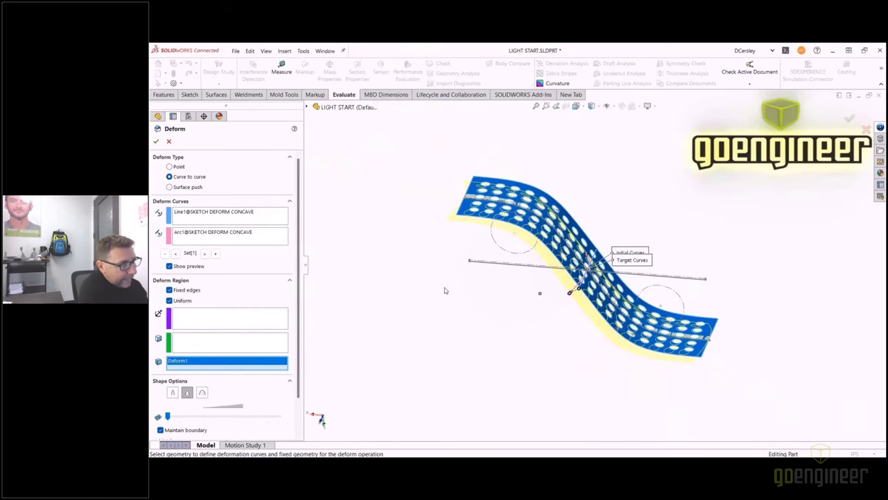
pyautogui.press('Return')
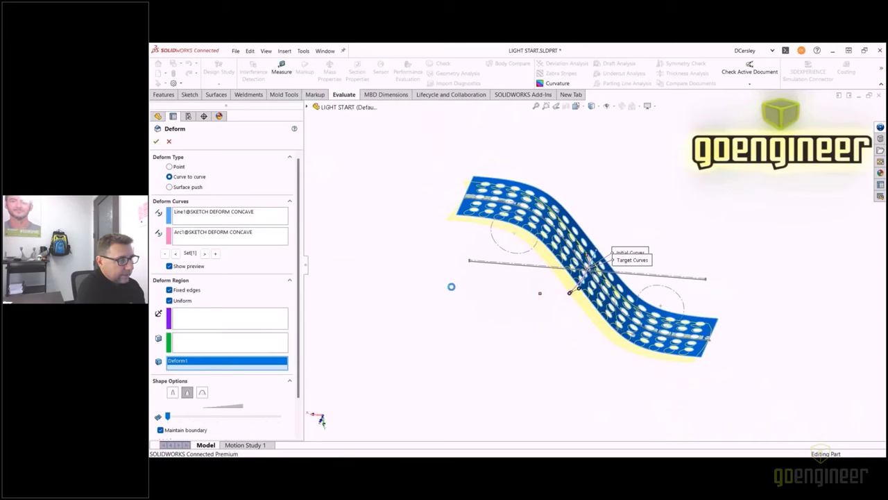
# - Hide all item types so that only the deformed perforated surface is shown
pyautogui.moveTo(461, 290)
pyautogui.mouseDown(button='middle')
pyautogui.moveTo(470, 271)
pyautogui.moveTo(460, 245)
pyautogui.moveTo(460, 273)
pyautogui.mouseUp(button='middle')
pyautogui.press('s')
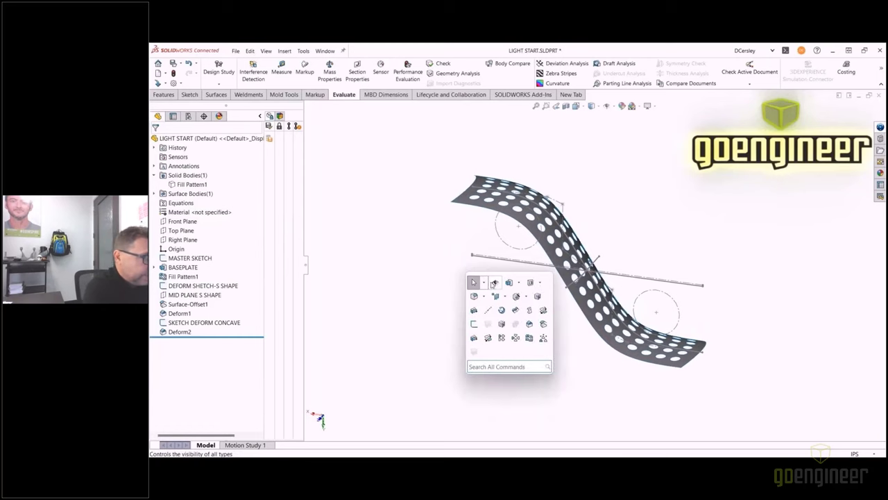
pyautogui.click(495, 283)
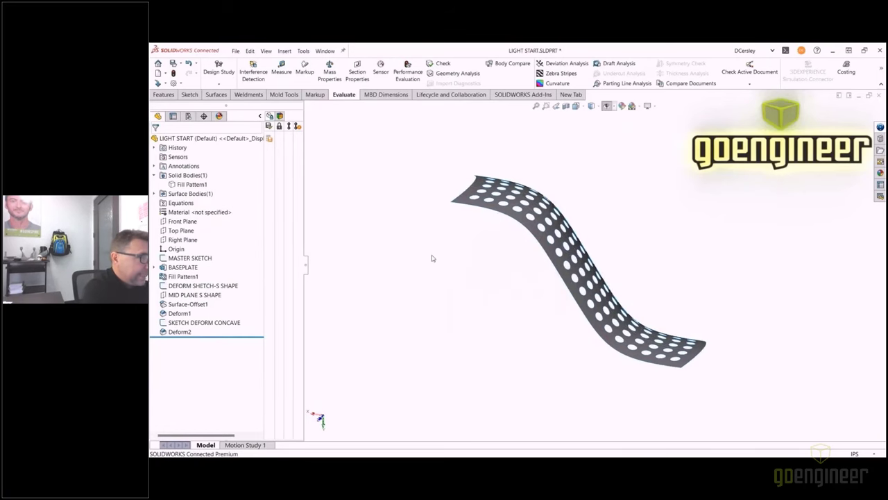
# - Thicken the curved perforated surface by 0.100 in into a solid body
pyautogui.press('s')
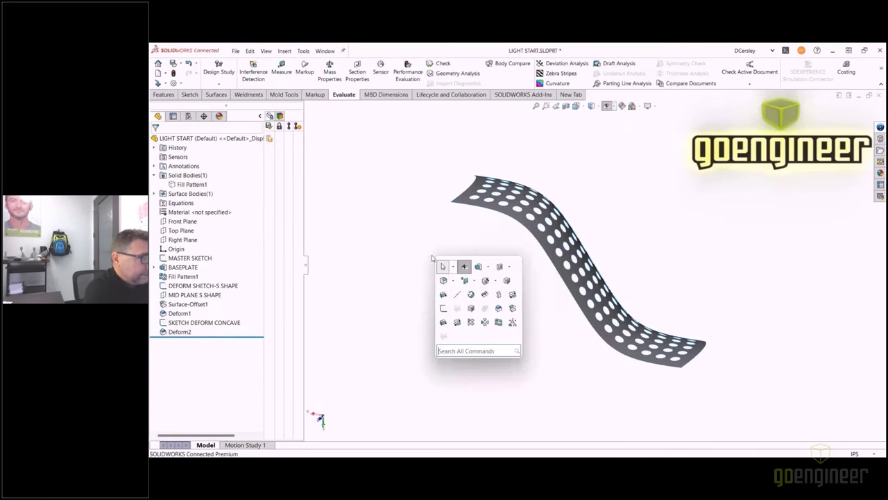
pyautogui.click(443, 322)
pyautogui.click(466, 199)
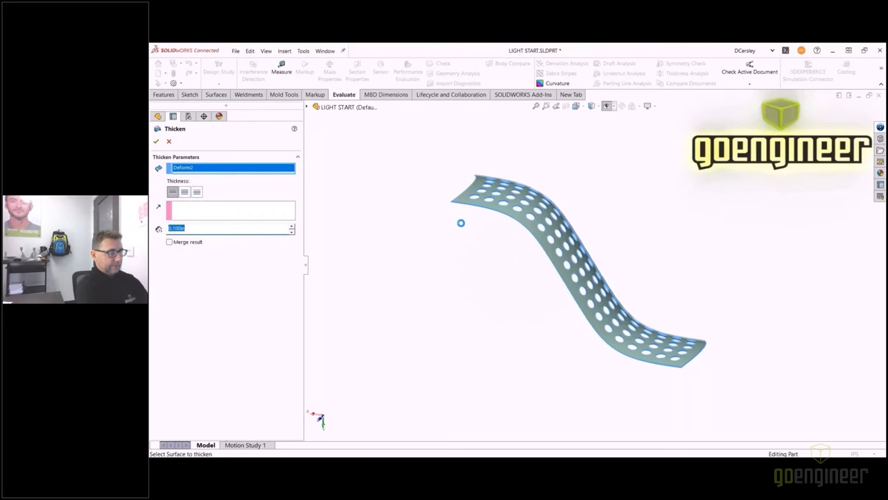
pyautogui.press('Return')
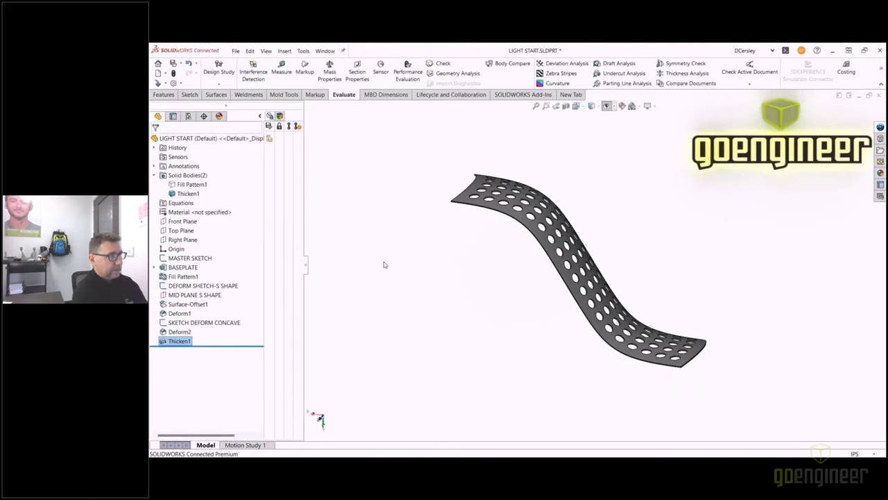
# - Toggle the sketch visibility and examine the thickened S-shaped concave plate from several angles with the sketches hidden
pyautogui.press('s')
pyautogui.moveTo(410, 277)
pyautogui.mouseDown(button='middle')
pyautogui.moveTo(442, 278)
pyautogui.moveTo(462, 229)
pyautogui.moveTo(466, 165)
pyautogui.moveTo(463, 216)
pyautogui.moveTo(440, 228)
pyautogui.moveTo(451, 230)
pyautogui.moveTo(454, 250)
pyautogui.mouseUp(button='middle')
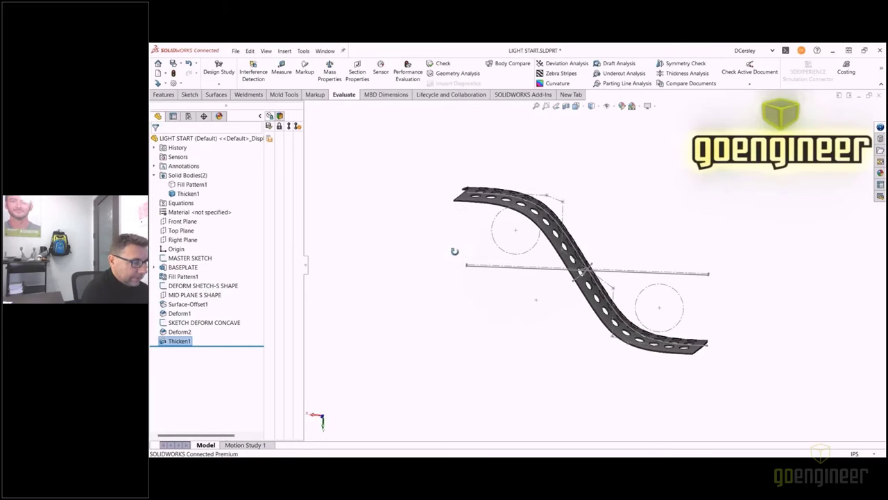
pyautogui.press('s')
pyautogui.click(488, 264)
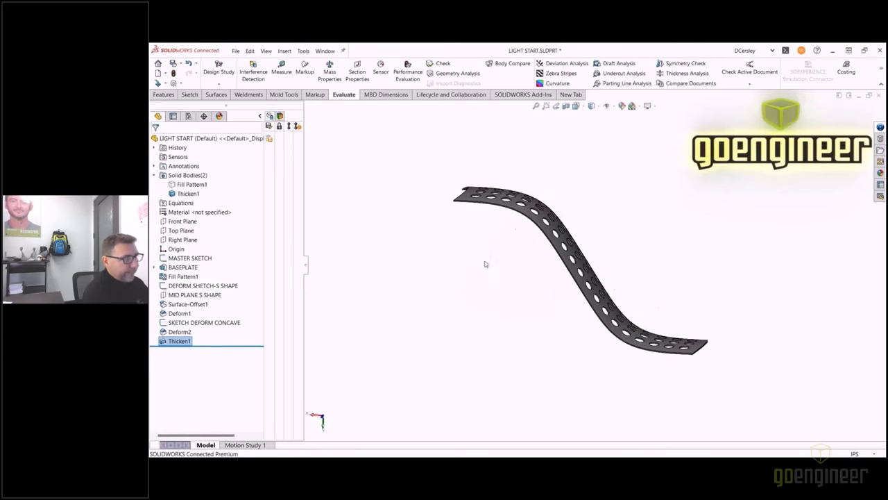
pyautogui.press('Up')
pyautogui.press('Up')
pyautogui.press('Up')
pyautogui.press('Up')
pyautogui.press('Up')
pyautogui.press('Up')
pyautogui.press('Up')
pyautogui.press('Up')
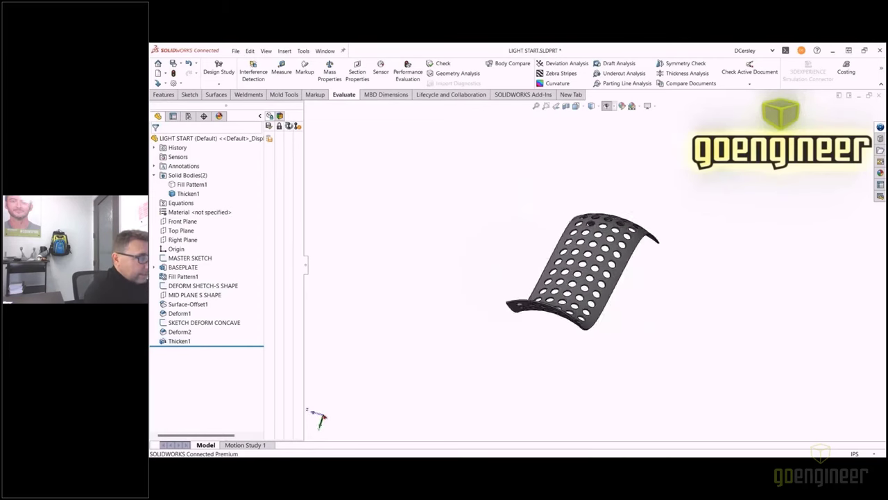
pyautogui.press('Up')
pyautogui.press('Up')
pyautogui.press('Up')
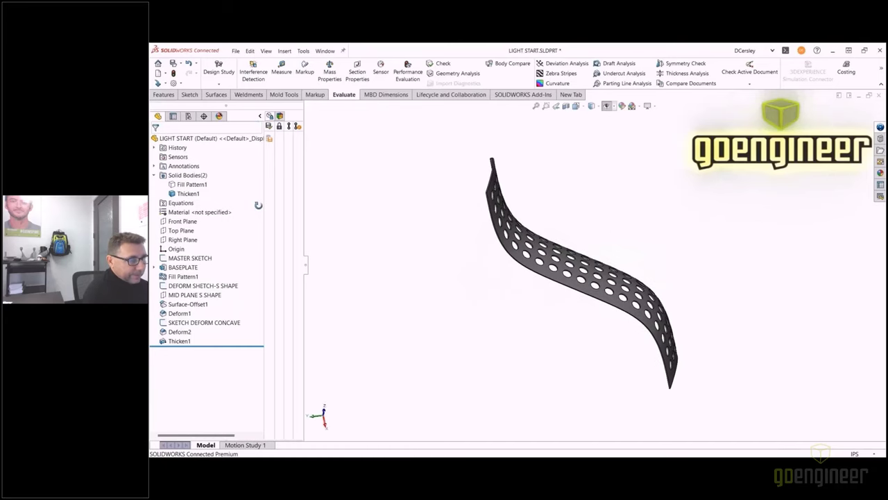
# - Edit the fill pattern that perforates the baseplate and change its seed cut shape to a diamond
pyautogui.moveTo(341, 257); pyautogui.dragTo(525, 300, button='middle')
pyautogui.scroll(-2, 452, 263)
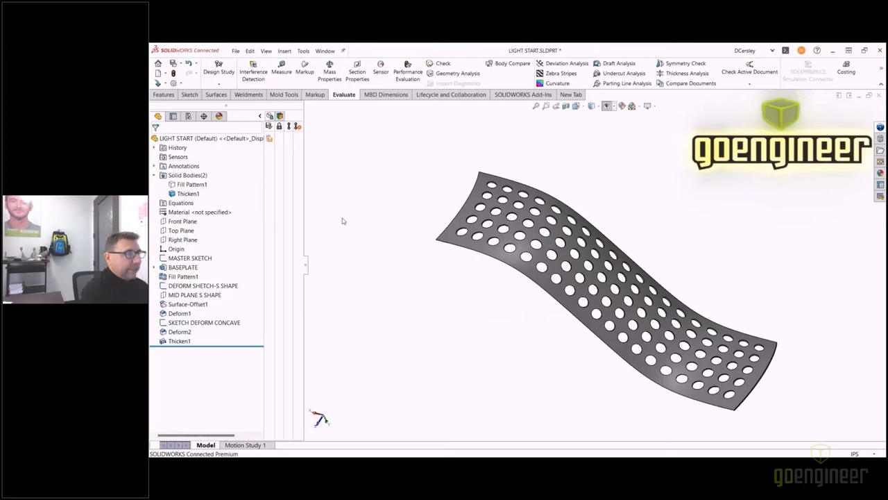
pyautogui.rightClick(196, 278)
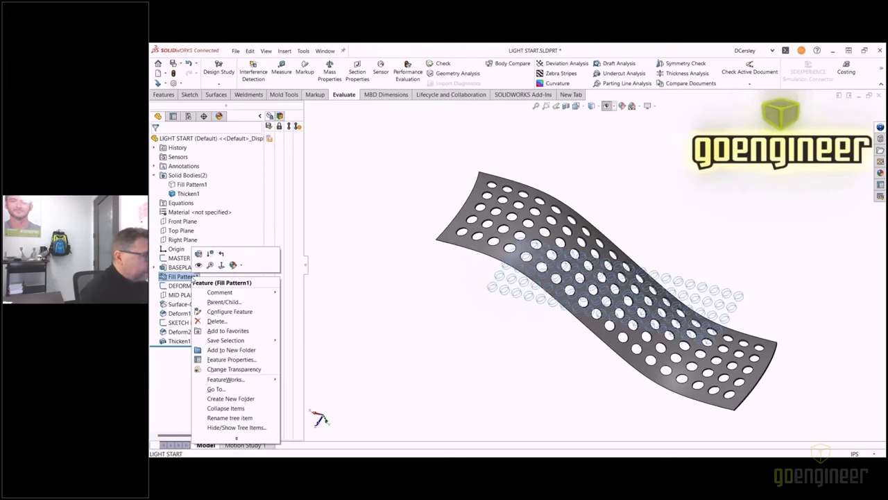
pyautogui.click(199, 254)
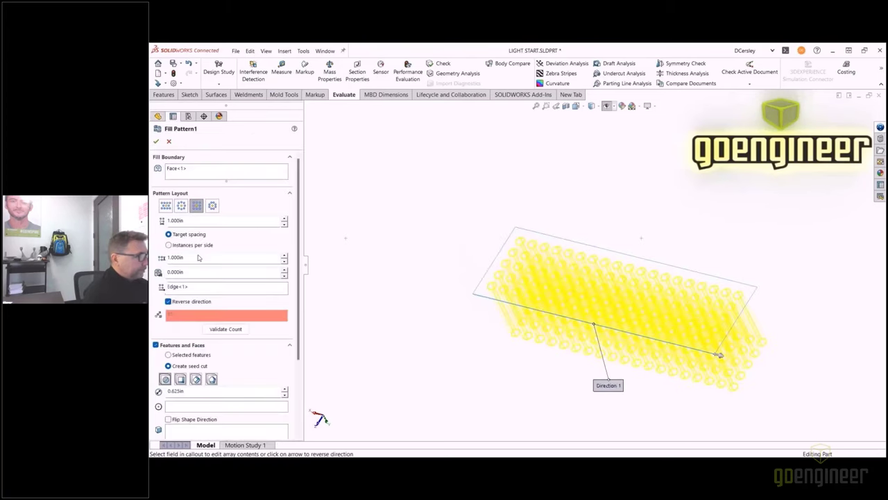
pyautogui.moveTo(299, 195); pyautogui.dragTo(304, 258)
pyautogui.click(197, 290)
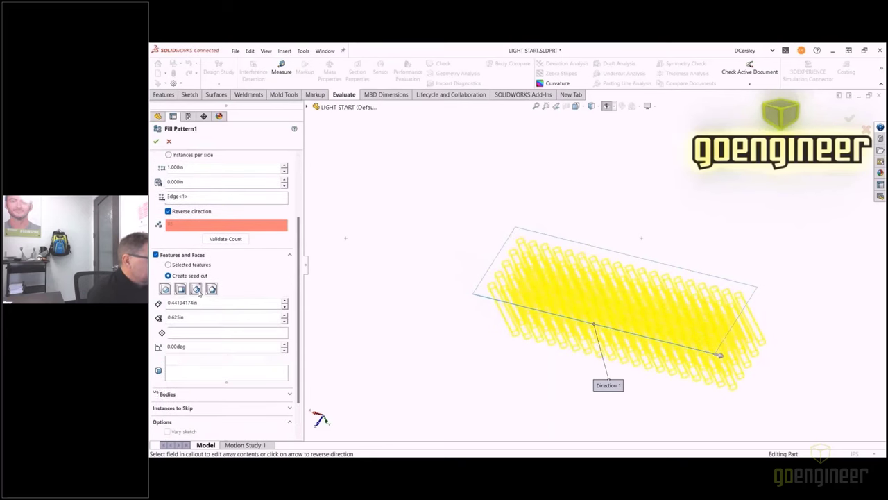
# - Set the diamond seed cut's side size to 0.625 in and try to apply the edited fill pattern
pyautogui.moveTo(197, 303); pyautogui.dragTo(178, 303)
pyautogui.press('BackSpace')
pyautogui.write('.625')
pyautogui.press('Return')
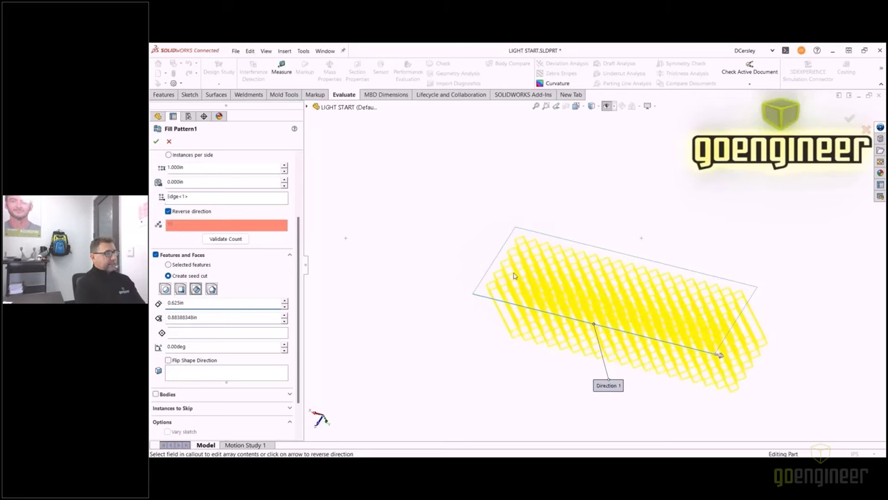
pyautogui.moveTo(513, 275); pyautogui.dragTo(539, 300, button='middle')
pyautogui.scroll(-3, 486, 236)
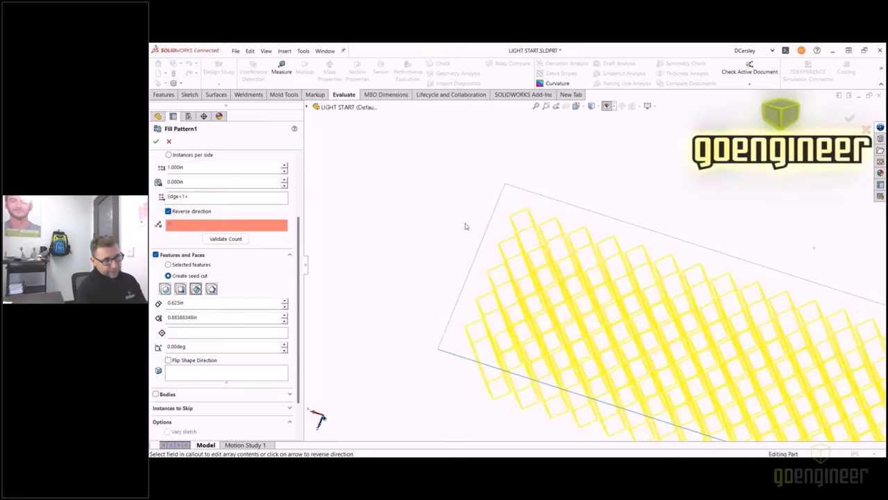
pyautogui.click(156, 141)
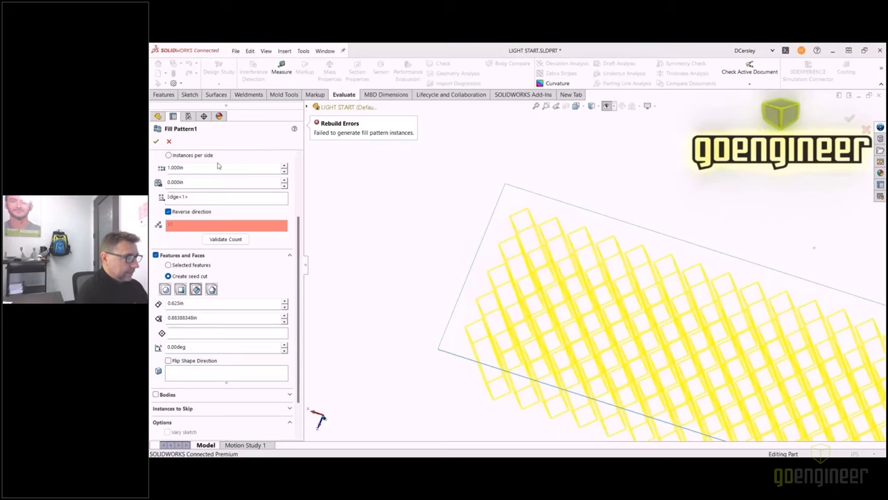
# - Show the hidden BASEPLATE solid body while the fill pattern is being edited
pyautogui.scroll(3, 267, 177)
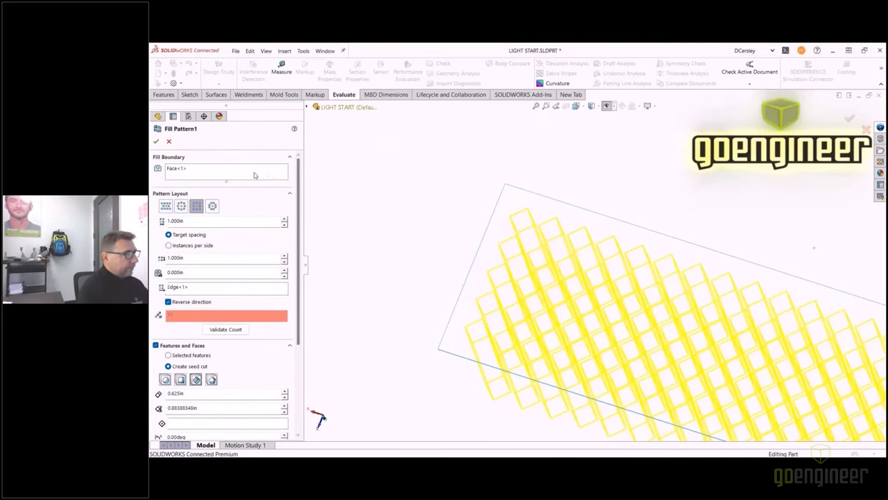
pyautogui.click(308, 106)
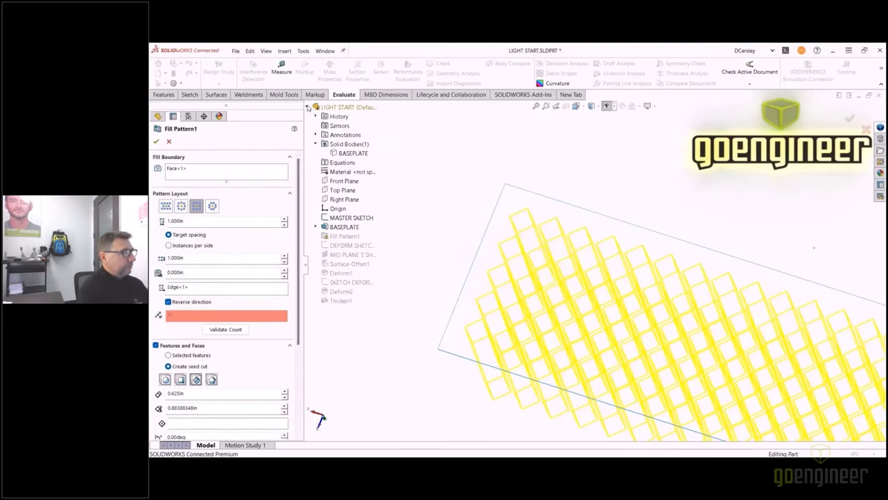
pyautogui.click(317, 144)
pyautogui.rightClick(341, 154)
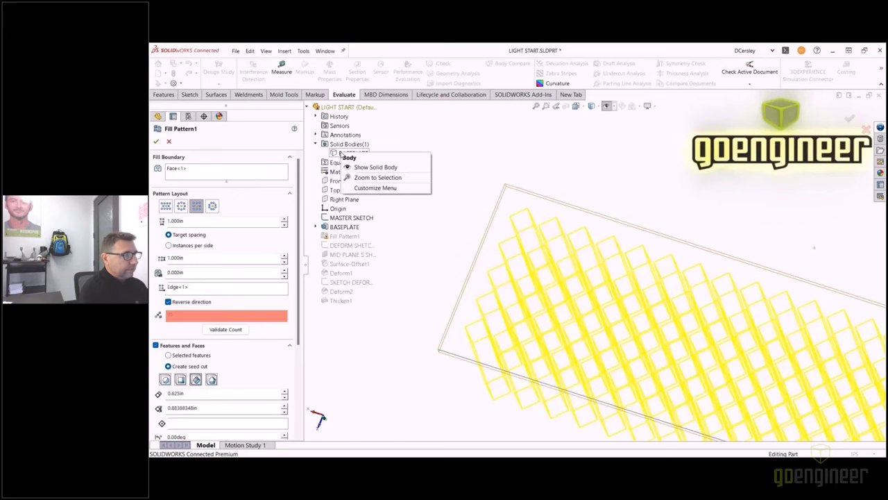
pyautogui.click(368, 169)
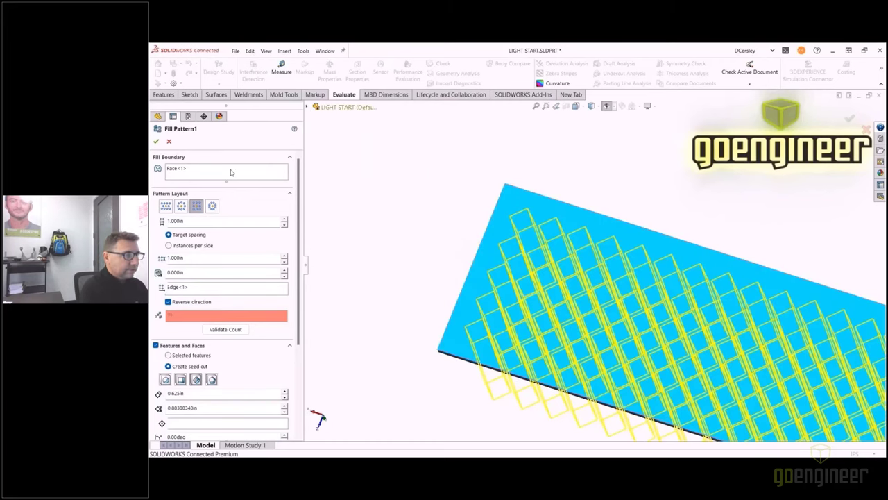
# - Replace the fill boundary selection with the baseplate's large flat face and apply the diamond fill pattern
pyautogui.rightClick(231, 172)
pyautogui.click(264, 174)
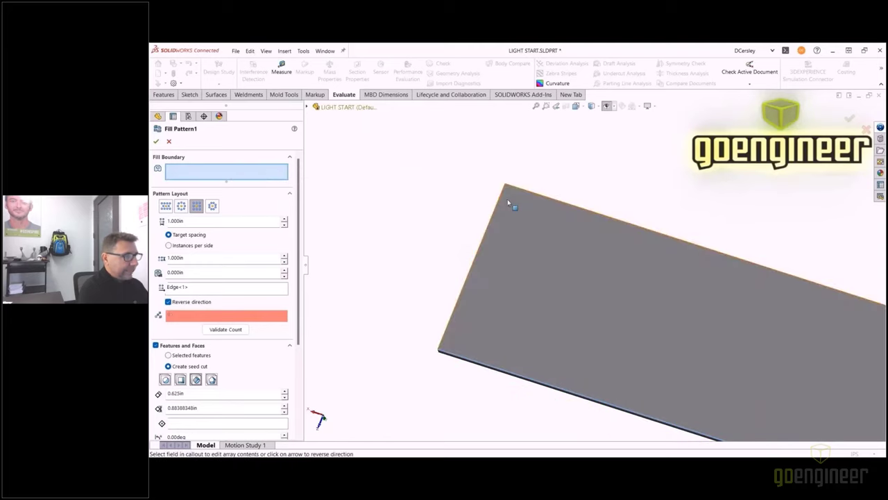
pyautogui.click(508, 203)
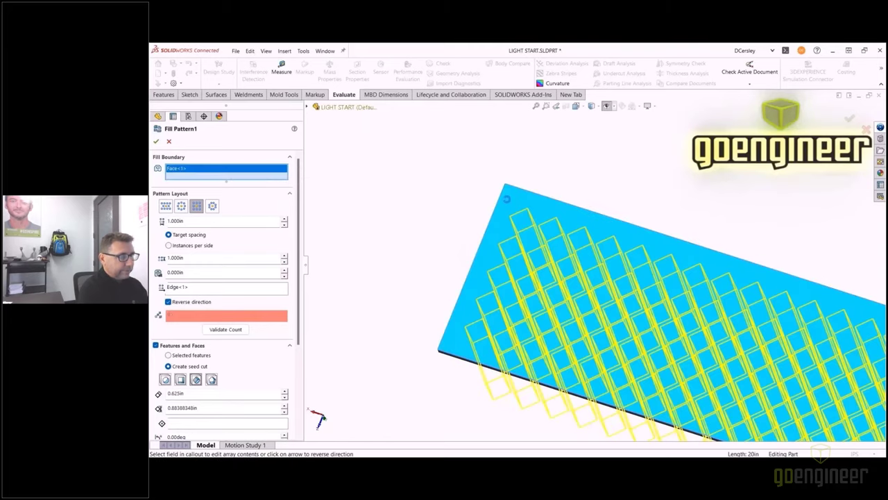
pyautogui.rightClick(425, 199)
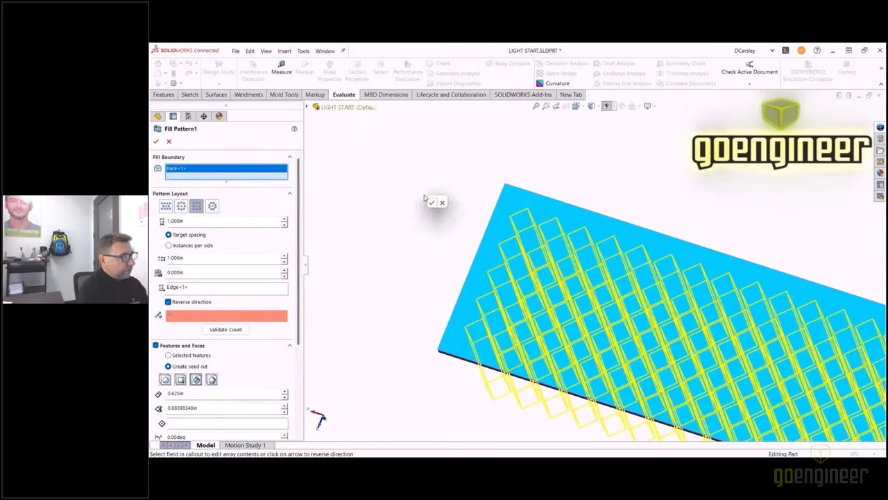
pyautogui.click(431, 203)
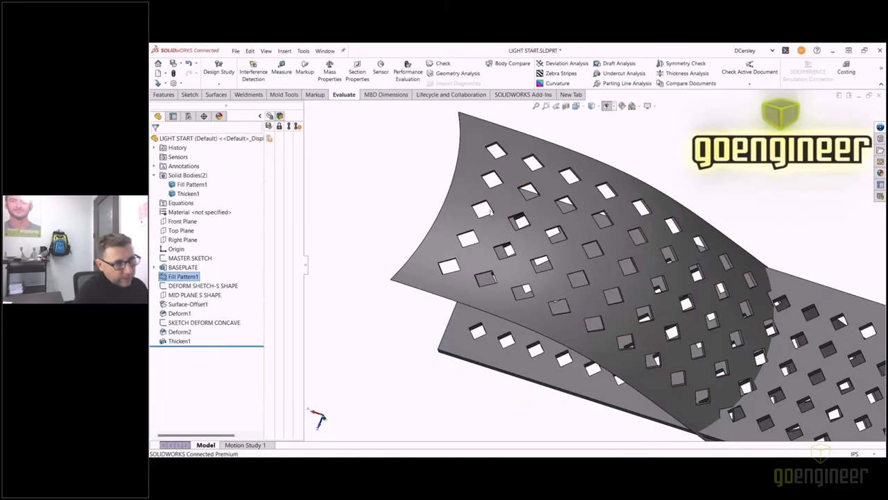
# - Hide the flat perforated baseplate body so that only the S-shaped concave plate is shown
pyautogui.scroll(-5, 490, 213)
pyautogui.moveTo(729, 215); pyautogui.dragTo(742, 265, button='middle')
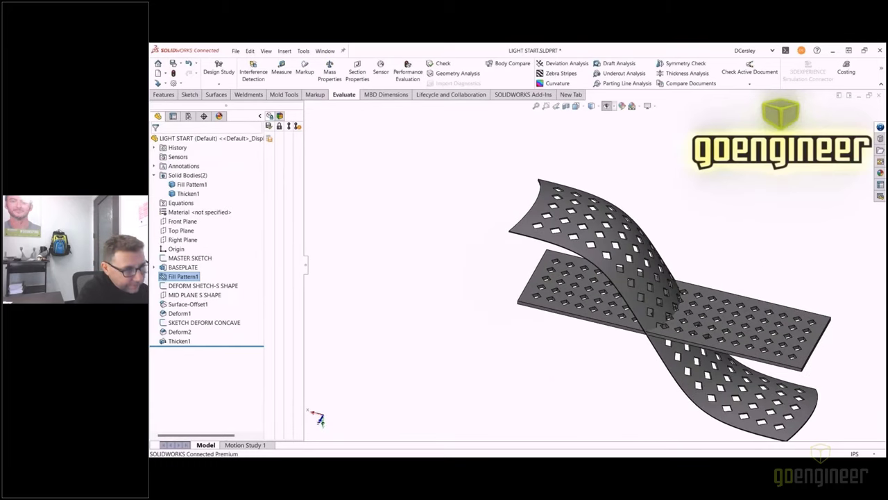
pyautogui.click(535, 307)
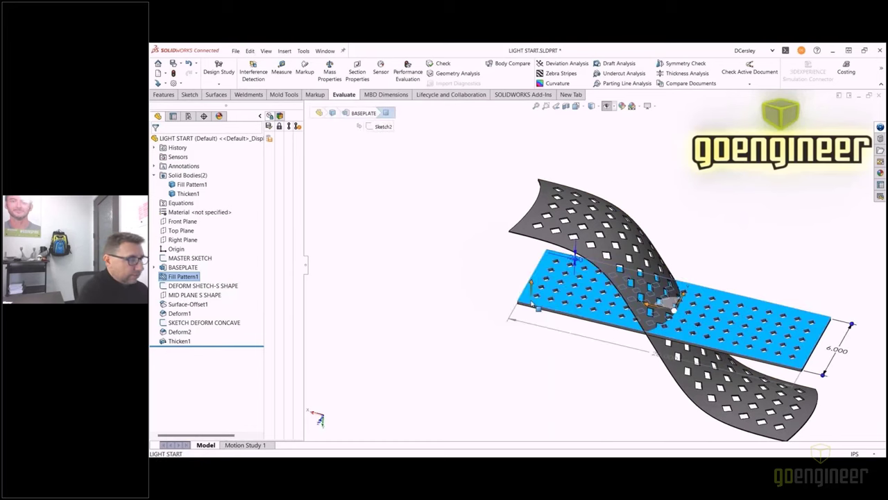
pyautogui.click(576, 277)
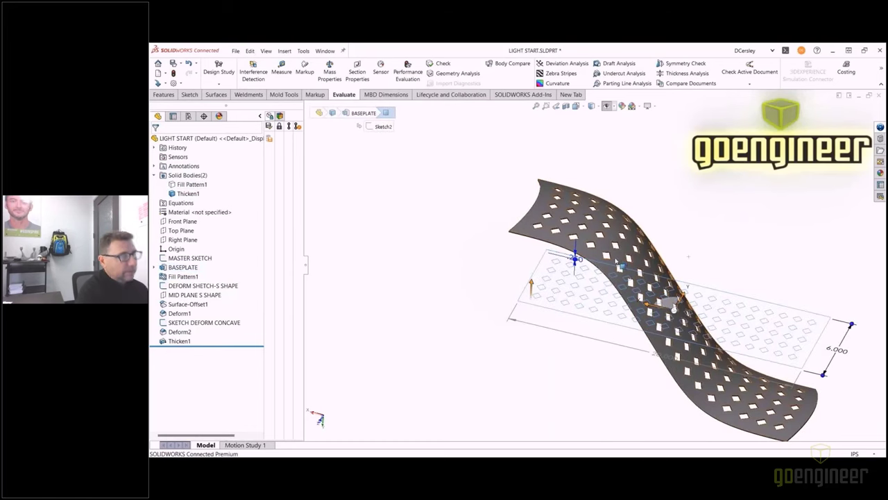
pyautogui.hotkey('ctrl', '7')
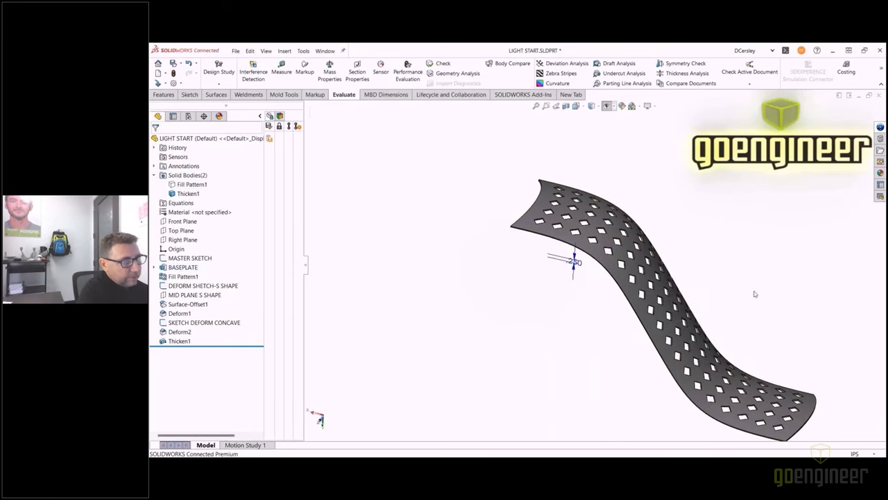
pyautogui.moveTo(745, 299); pyautogui.dragTo(509, 316, button='middle')
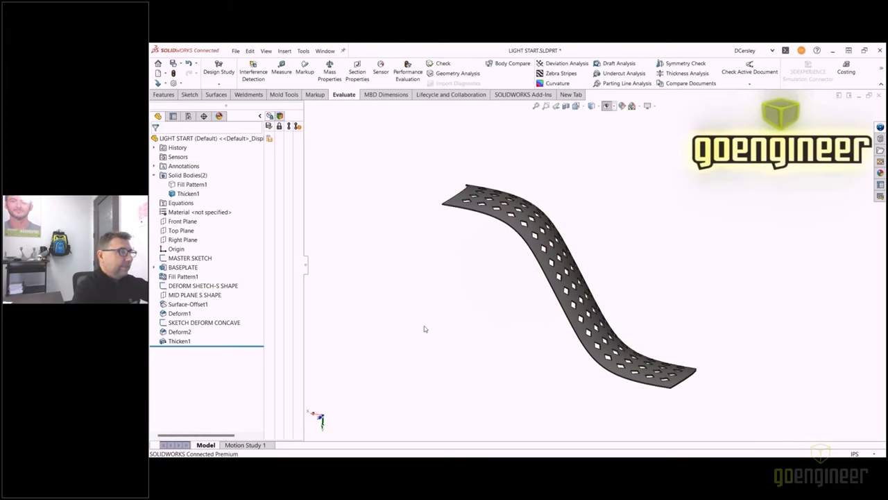
# - Start a Move/Copy Body feature on the S-shaped perforated body with copying enabled and three copies
pyautogui.press('s')
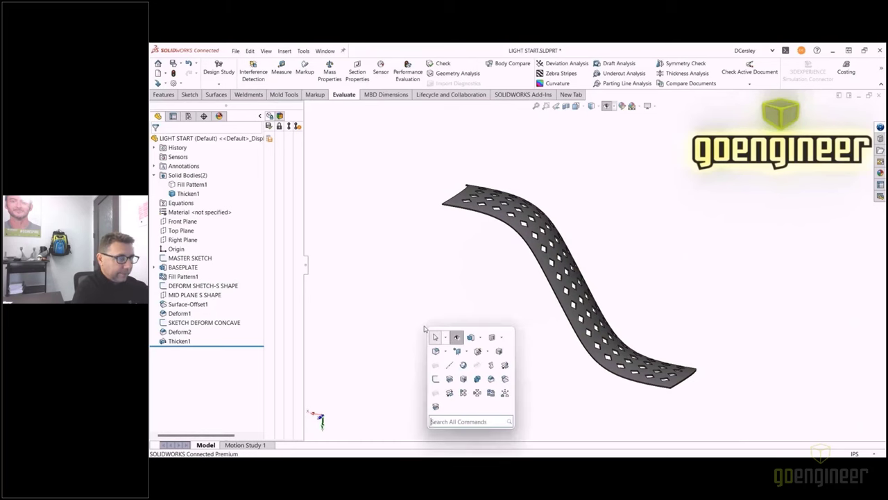
pyautogui.click(446, 397)
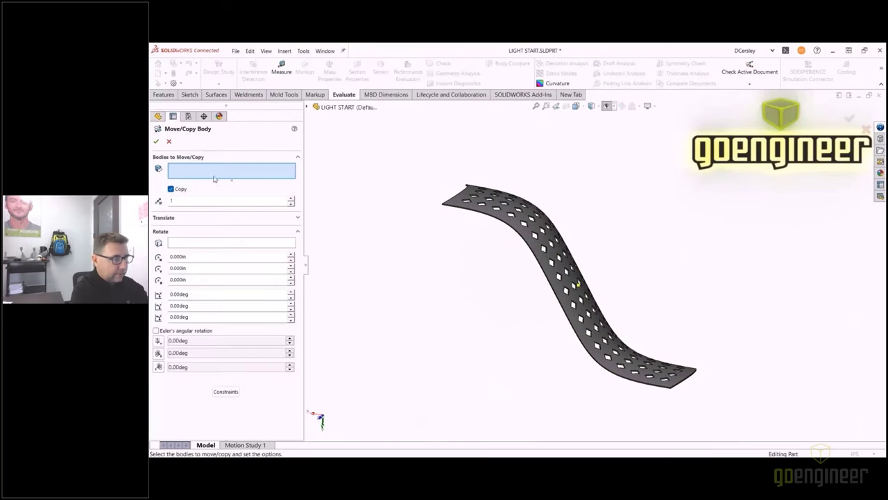
pyautogui.click(460, 204)
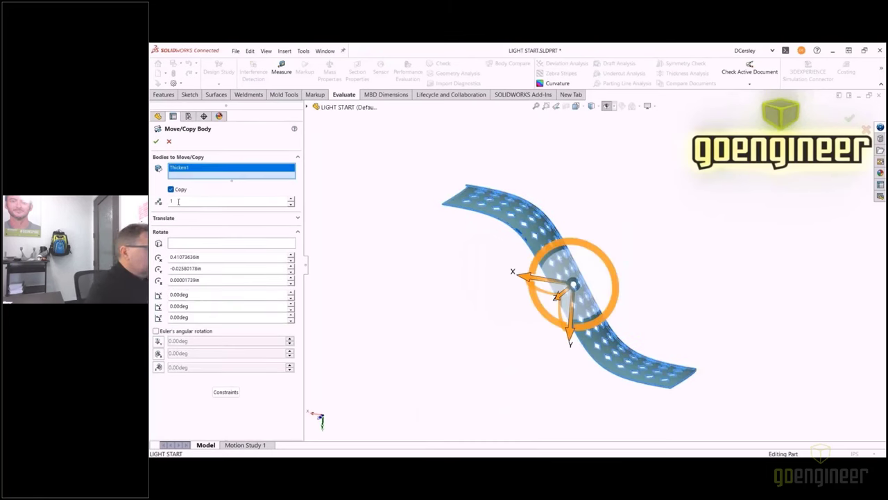
pyautogui.click(292, 199)
pyautogui.click(291, 199)
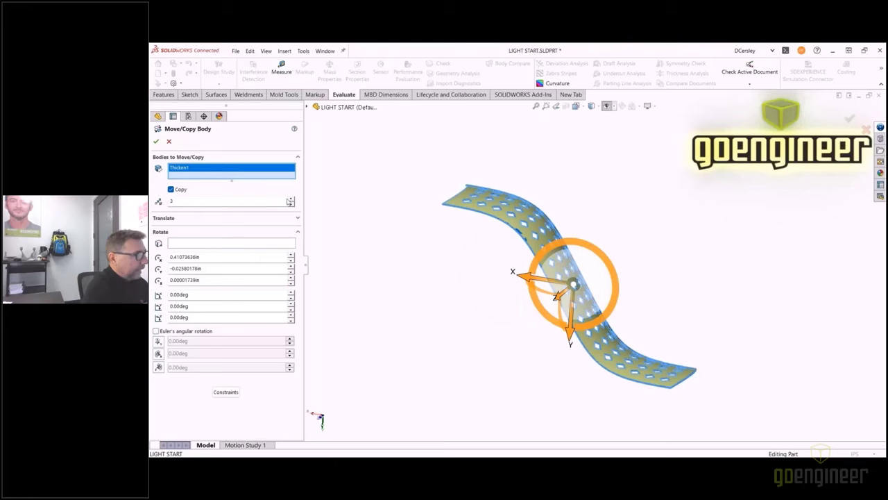
# - Translate the copies freehand by about 1.61 in in Y and 3.21 in in Z, and set the X translation to 4.5 in
pyautogui.click(186, 219)
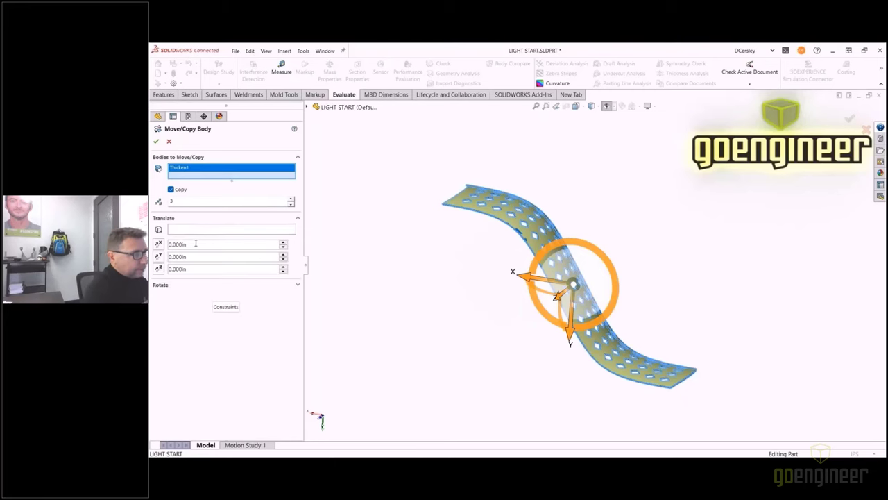
pyautogui.moveTo(526, 279); pyautogui.dragTo(478, 305)
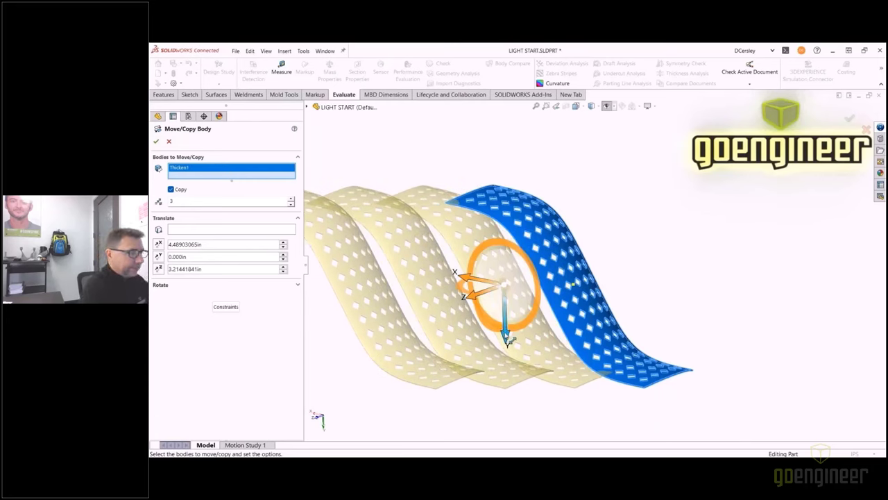
pyautogui.moveTo(507, 338); pyautogui.dragTo(508, 363)
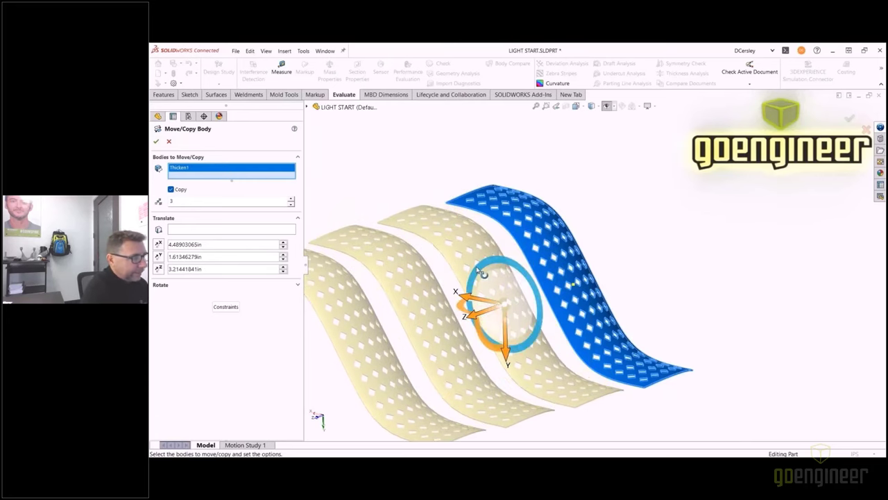
pyautogui.moveTo(475, 263)
pyautogui.mouseDown()
pyautogui.moveTo(444, 257)
pyautogui.moveTo(468, 269)
pyautogui.mouseUp()
pyautogui.moveTo(209, 242); pyautogui.dragTo(160, 248)
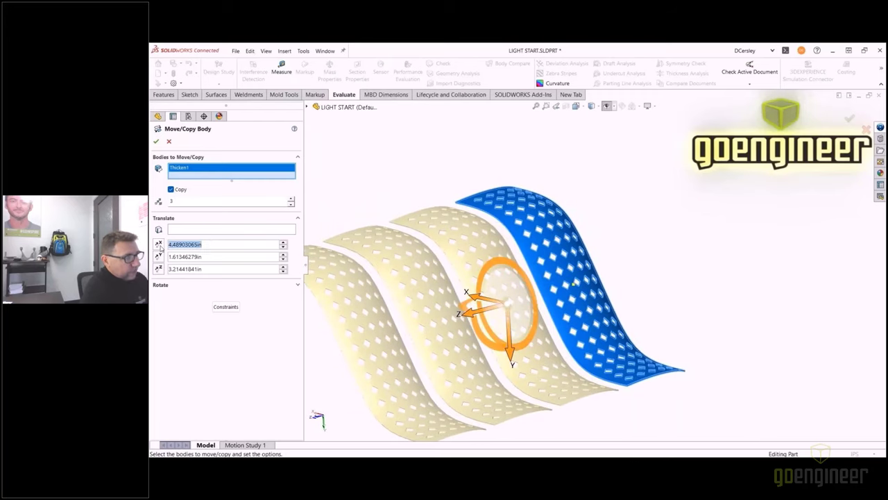
pyautogui.write('4.5')
pyautogui.press('Return')
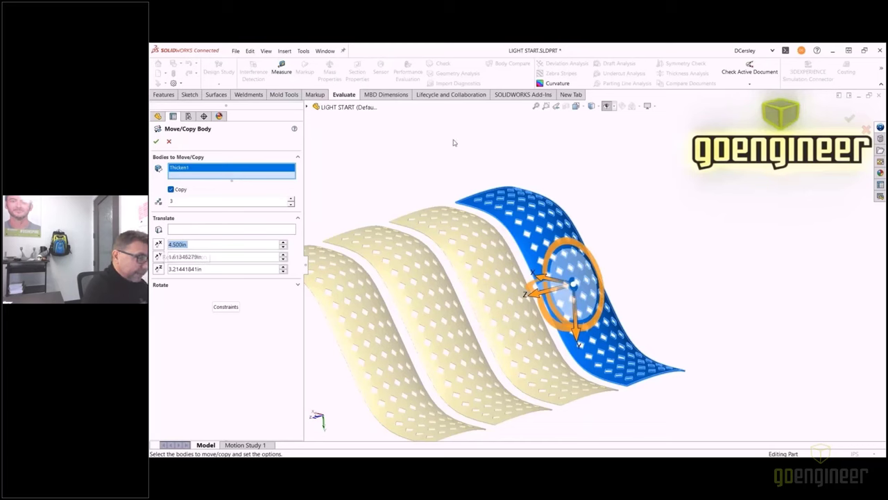
pyautogui.scroll(2, 417, 231)
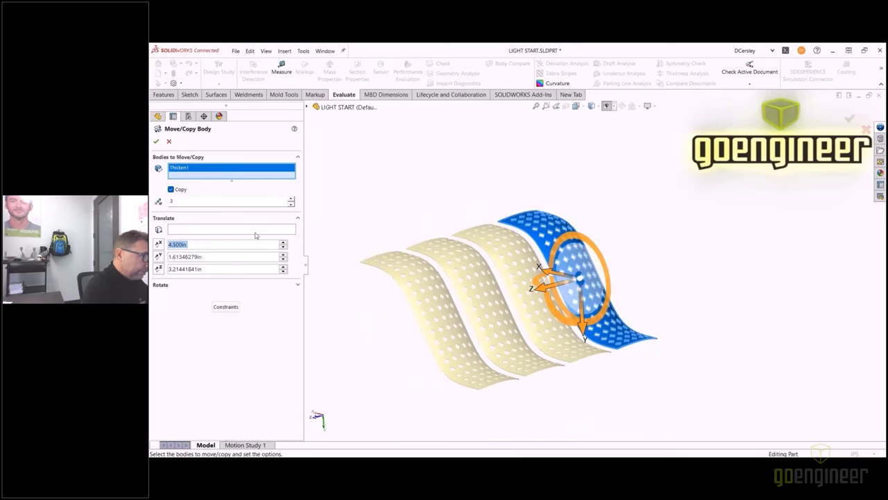
# - Define the copies' translation from a corner vertex at the S-shaped body's upper end to the matching corner vertex at its lower end
pyautogui.click(178, 232)
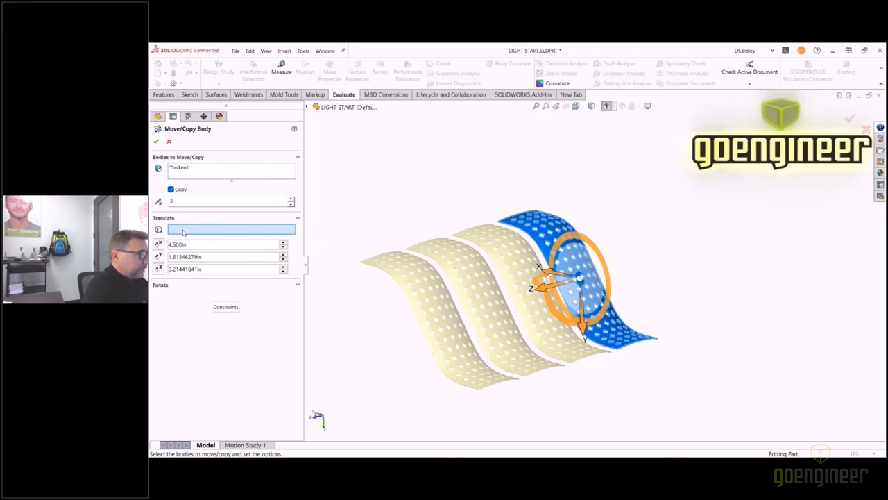
pyautogui.scroll(-6, 549, 234)
pyautogui.scroll(-6, 548, 233)
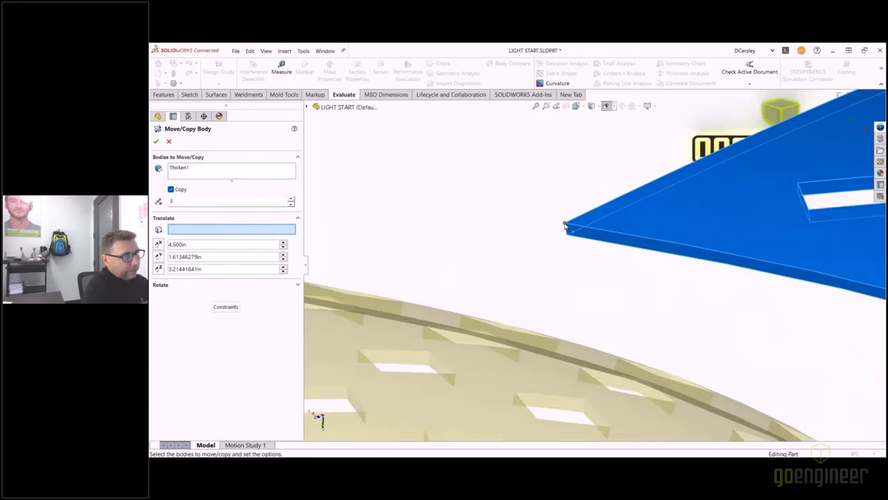
pyautogui.click(565, 225)
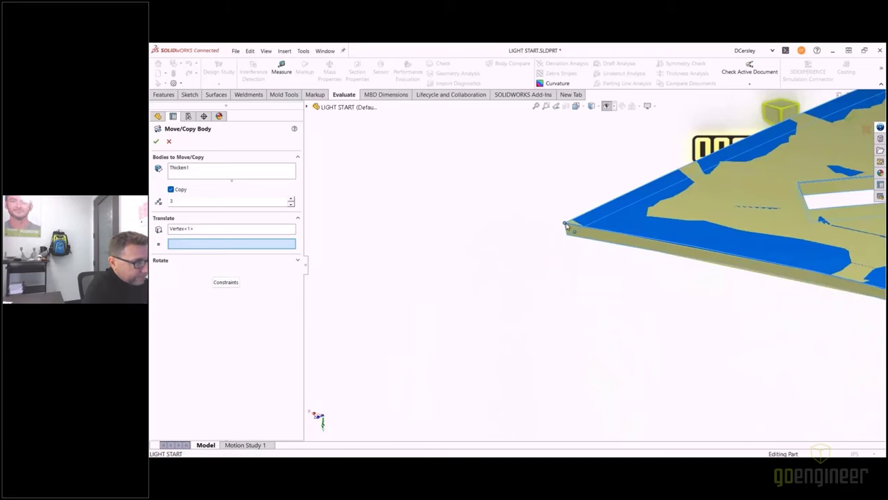
pyautogui.press('f')
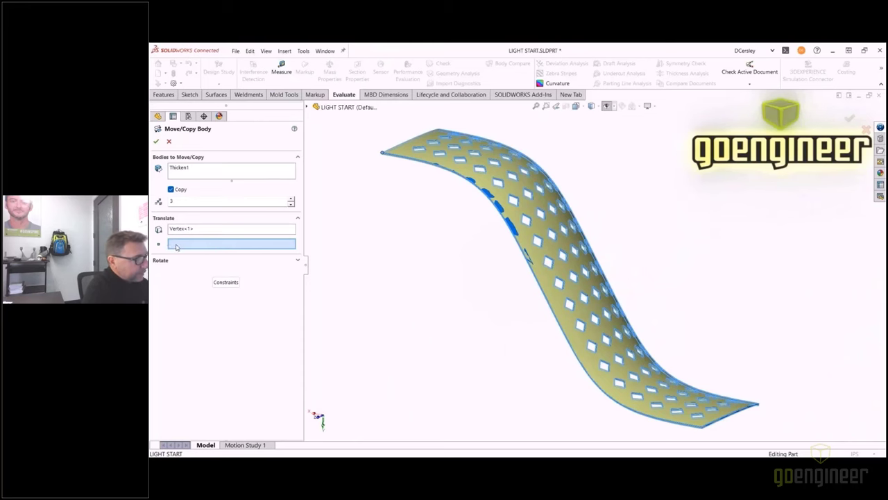
pyautogui.scroll(-3, 715, 423)
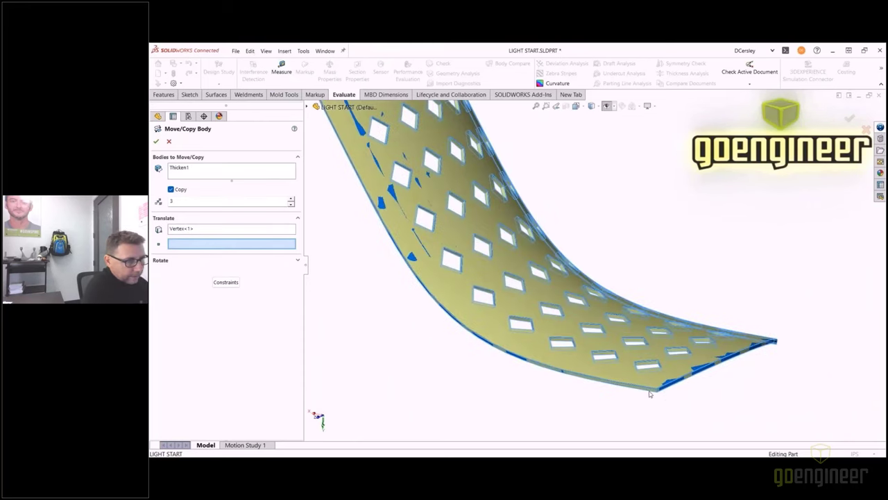
pyautogui.click(658, 390)
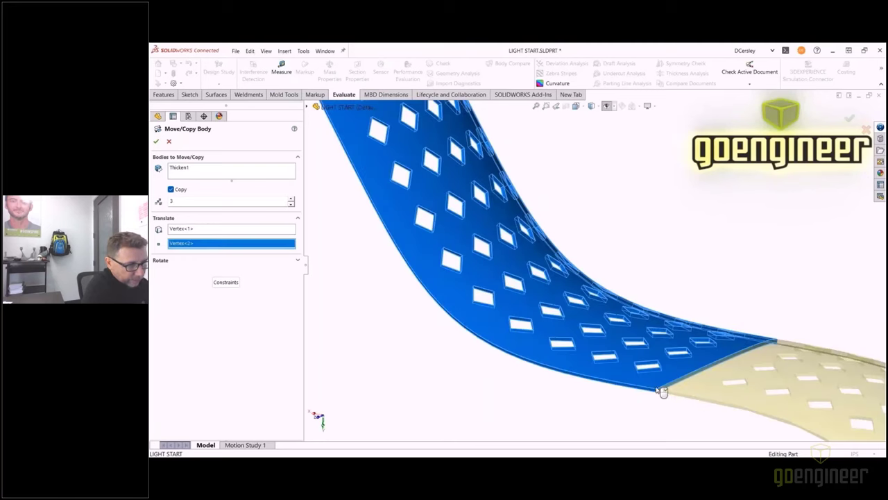
pyautogui.scroll(5, 679, 387)
pyautogui.scroll(4, 677, 381)
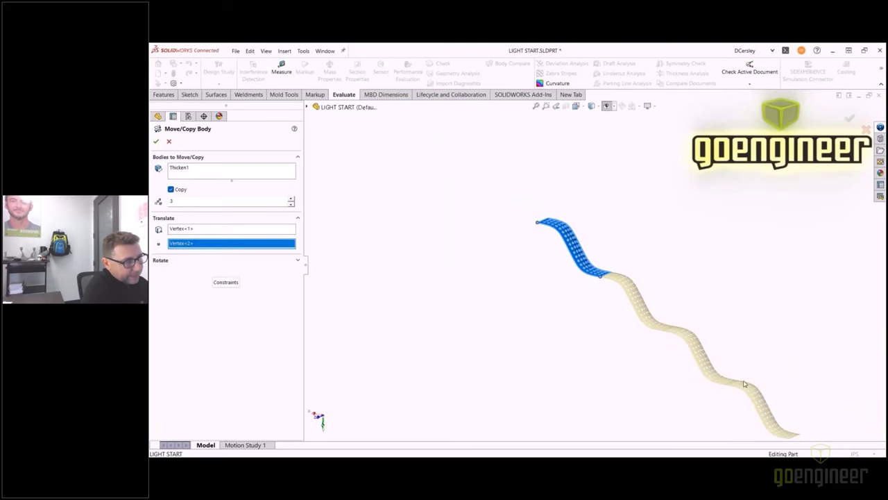
# - Set the number of copies to 2, keep copying enabled, and apply the end-to-end Move/Copy Body feature
pyautogui.doubleClick(179, 201)
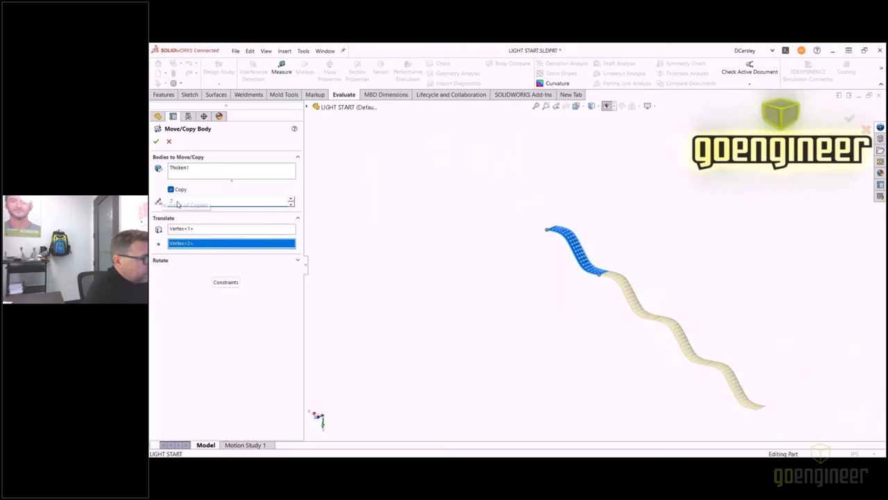
pyautogui.click(179, 189)
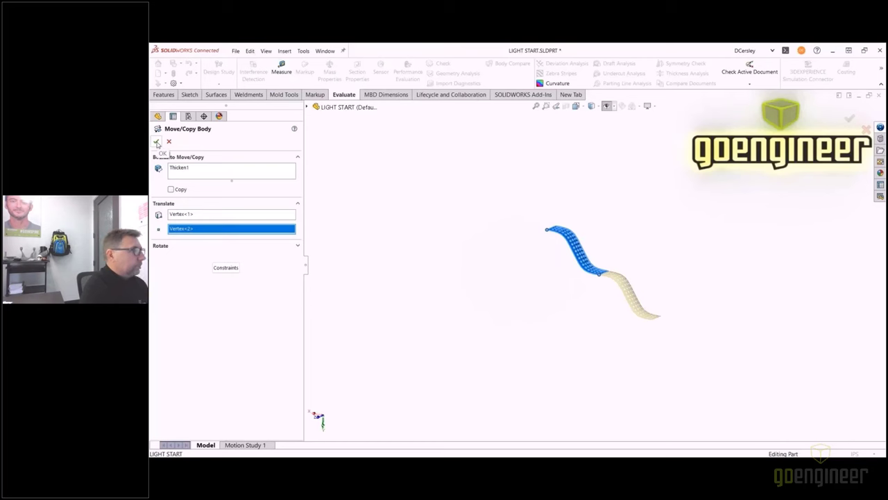
pyautogui.click(171, 189)
pyautogui.click(291, 197)
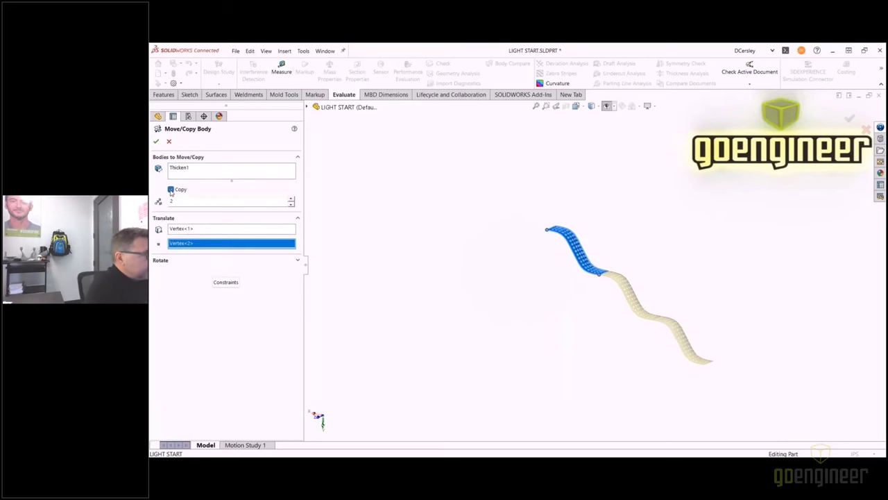
pyautogui.press('Return')
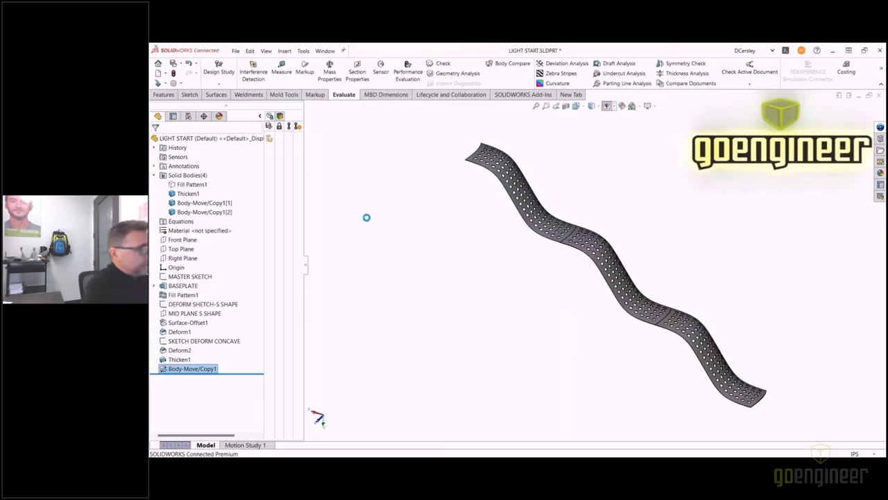
pyautogui.moveTo(558, 265); pyautogui.dragTo(511, 284, button='middle')
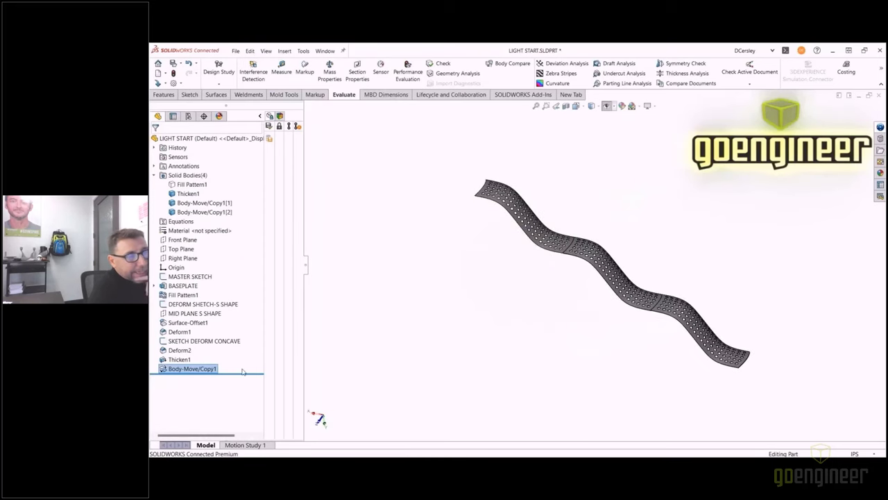
# - Roll the model back to just after Thicken1 and start a new Move/Copy Body on the S-shaped body with 7 copies
pyautogui.moveTo(243, 373); pyautogui.dragTo(250, 346)
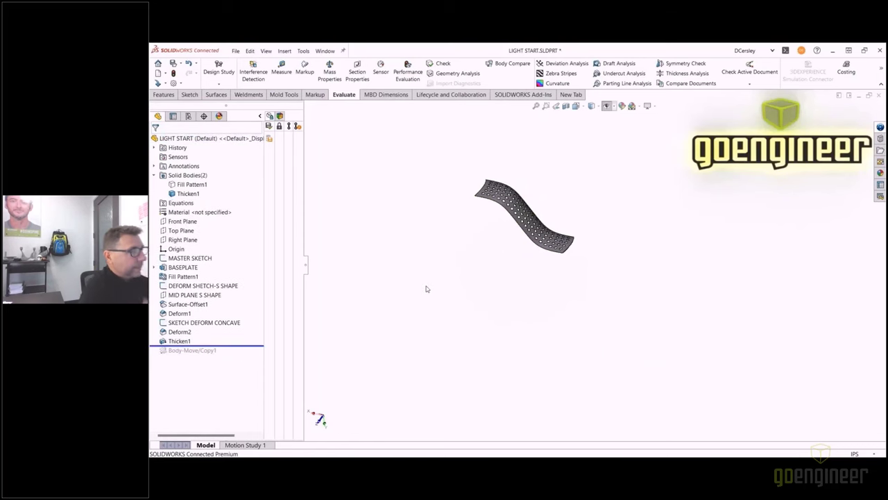
pyautogui.press('s')
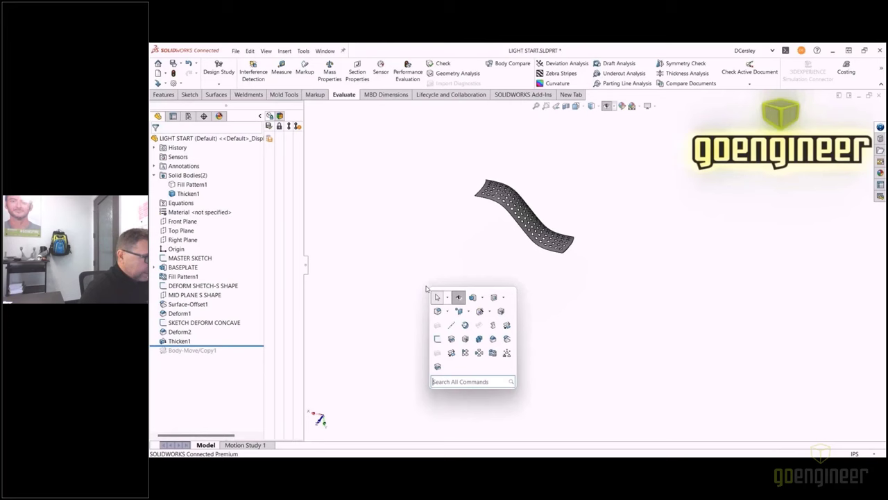
pyautogui.click(452, 353)
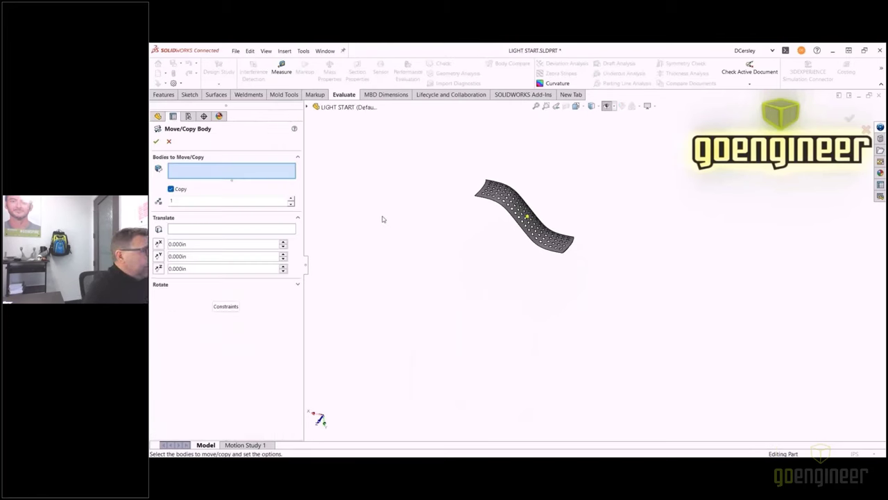
pyautogui.click(479, 196)
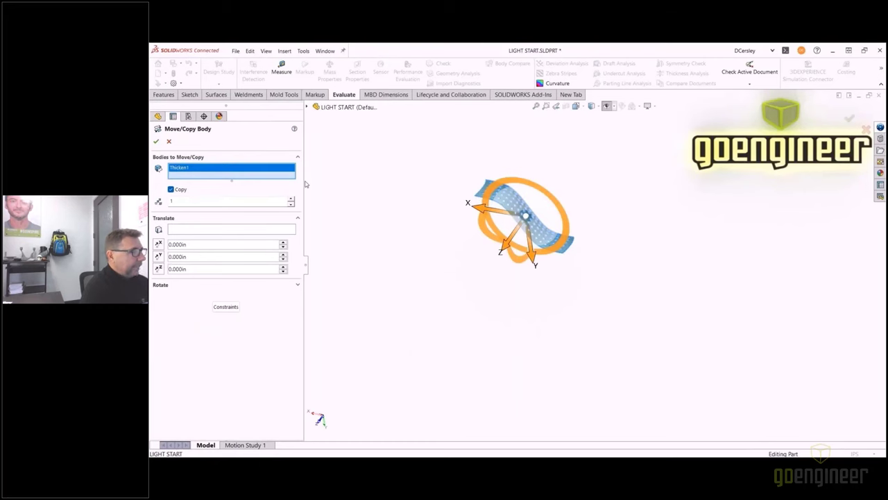
pyautogui.click(173, 200)
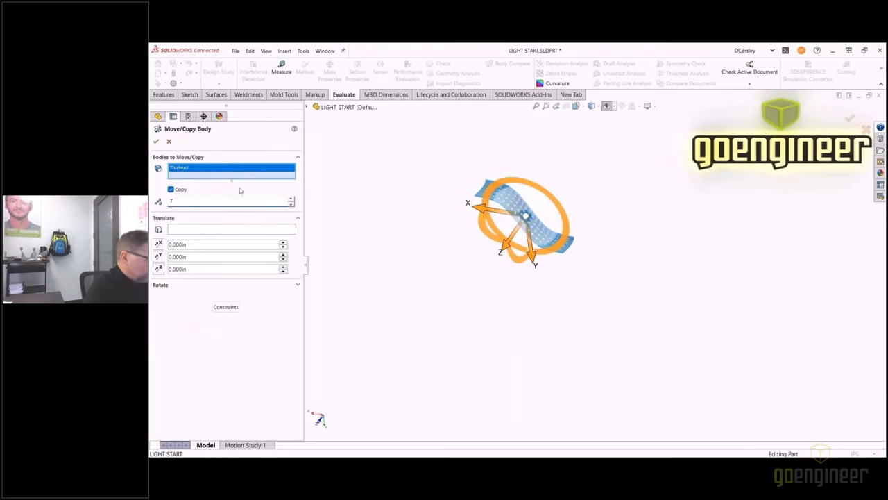
# - Set a 45-degree rotation about the X axis for the S-shaped body and re-enable copying
pyautogui.click(166, 285)
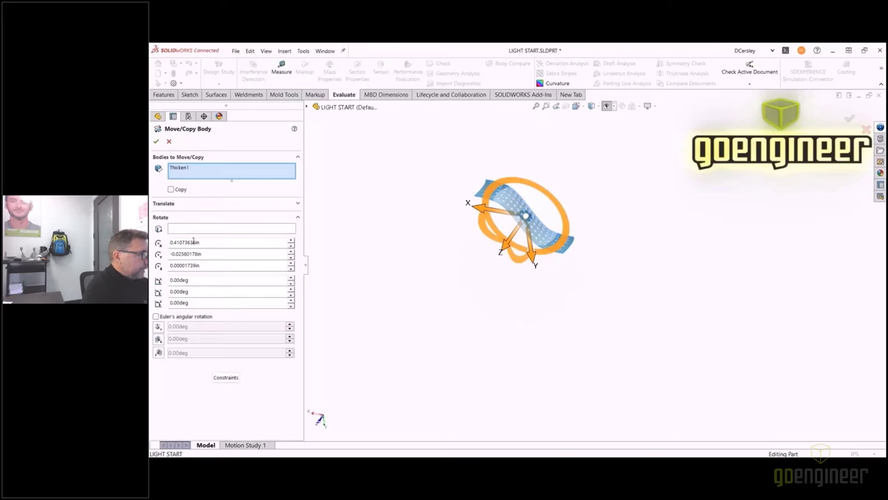
pyautogui.click(194, 282)
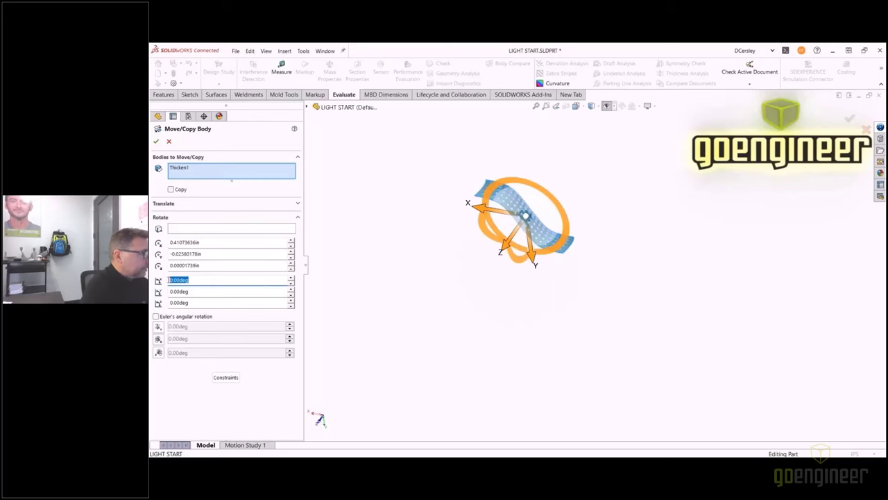
pyautogui.write('1')
pyautogui.write('45')
pyautogui.press('Return')
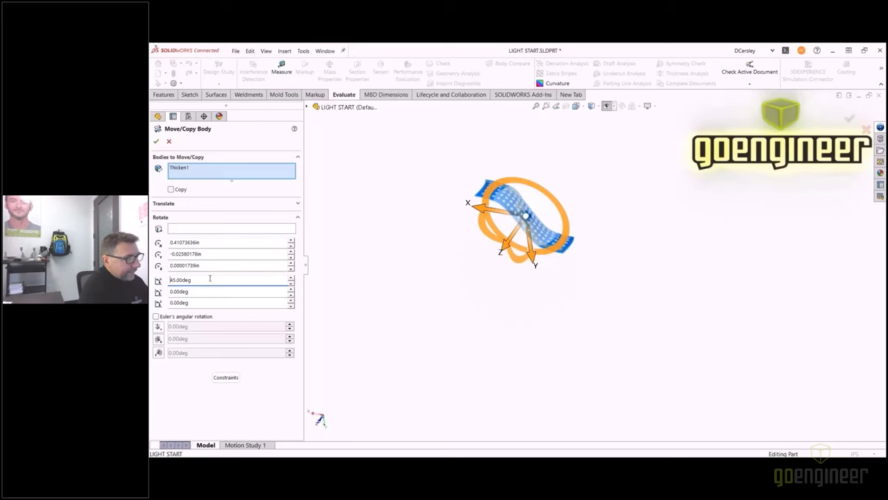
pyautogui.click(170, 190)
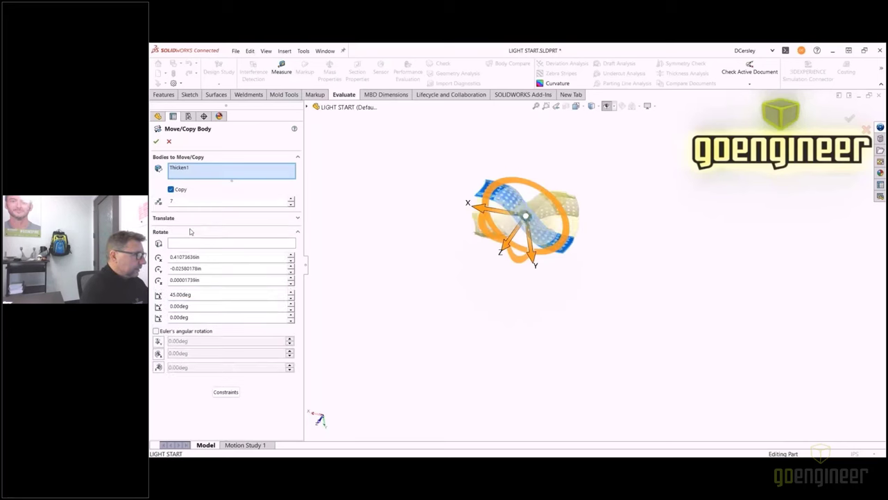
pyautogui.moveTo(489, 212); pyautogui.dragTo(555, 222, button='middle')
pyautogui.moveTo(505, 202); pyautogui.dragTo(521, 231, button='middle')
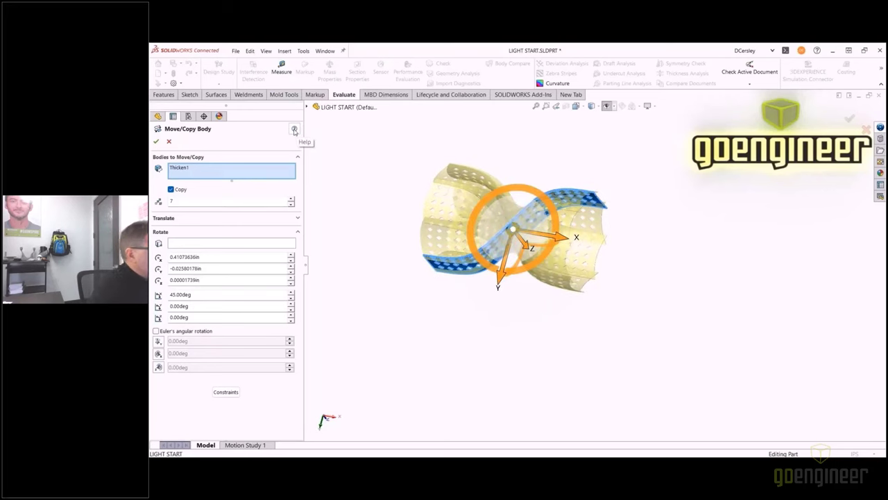
# - Look up the online help page for the Move/Copy Body PropertyManager
pyautogui.click(295, 130)
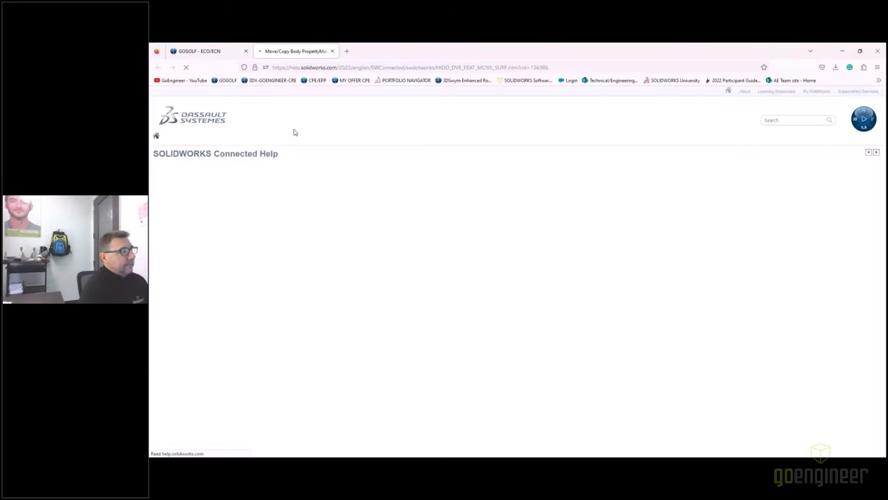
pyautogui.scroll(-4, 318, 182)
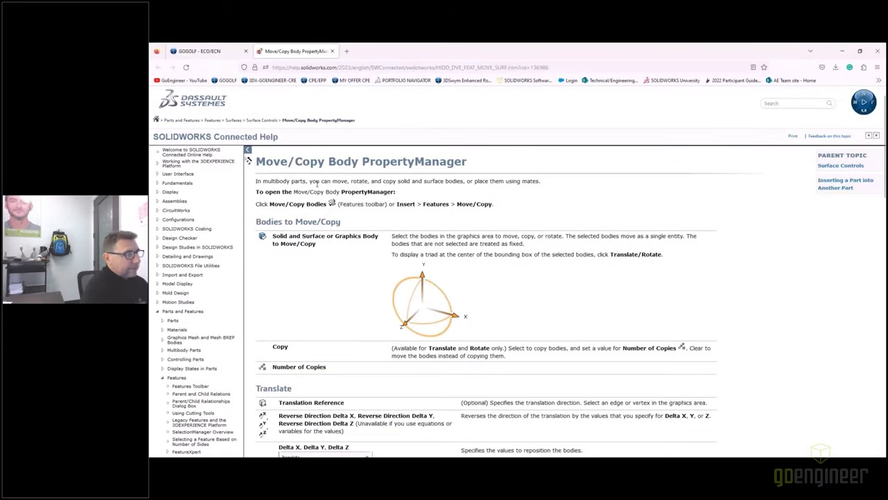
pyautogui.scroll(-3, 317, 185)
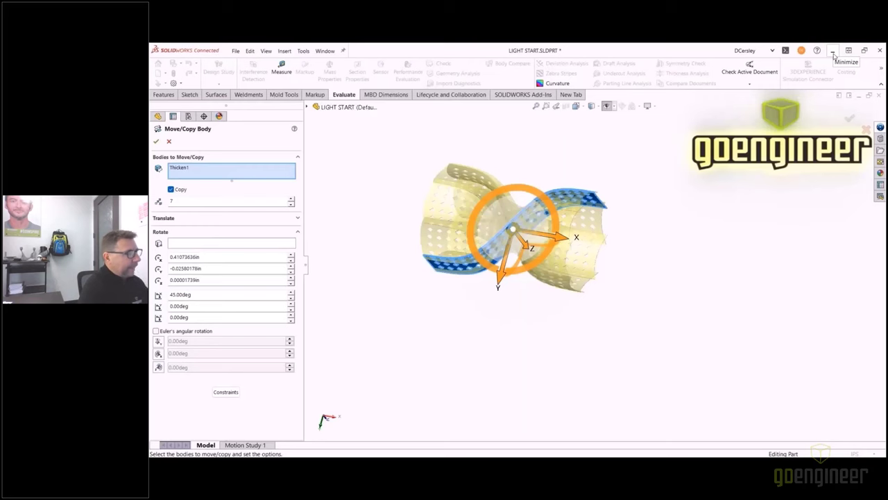
# - Apply the rotated copies and cut the auto-selected bodies with a surface cut at the Right Plane
pyautogui.moveTo(340, 231)
pyautogui.mouseDown(button='middle')
pyautogui.moveTo(367, 236)
pyautogui.moveTo(353, 236)
pyautogui.mouseUp(button='middle')
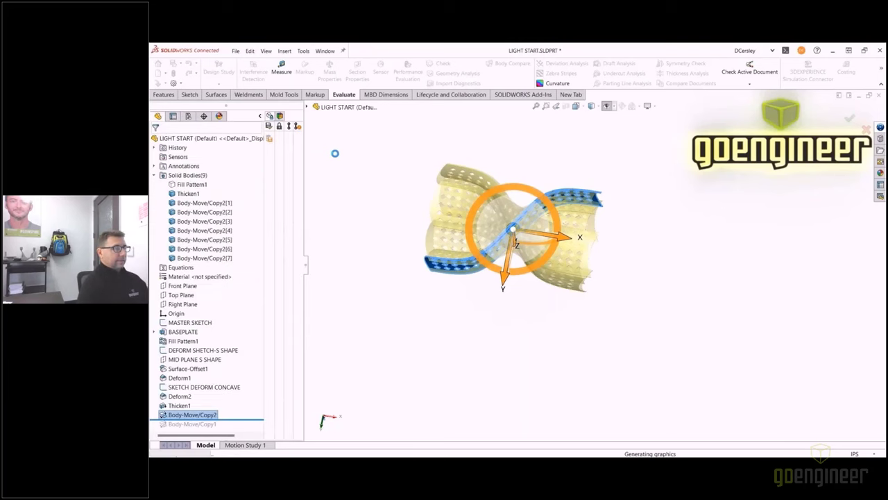
pyautogui.moveTo(403, 175)
pyautogui.mouseDown(button='middle')
pyautogui.moveTo(486, 193)
pyautogui.moveTo(390, 186)
pyautogui.mouseUp(button='middle')
pyautogui.press('s')
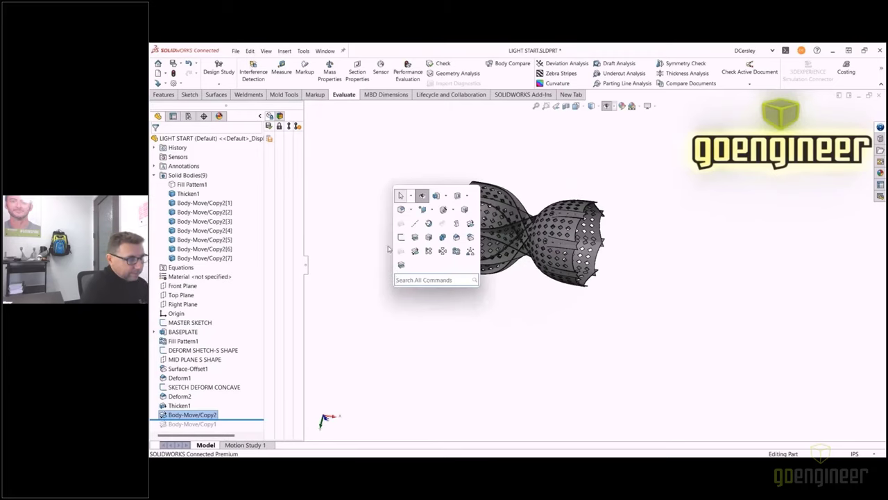
pyautogui.click(401, 265)
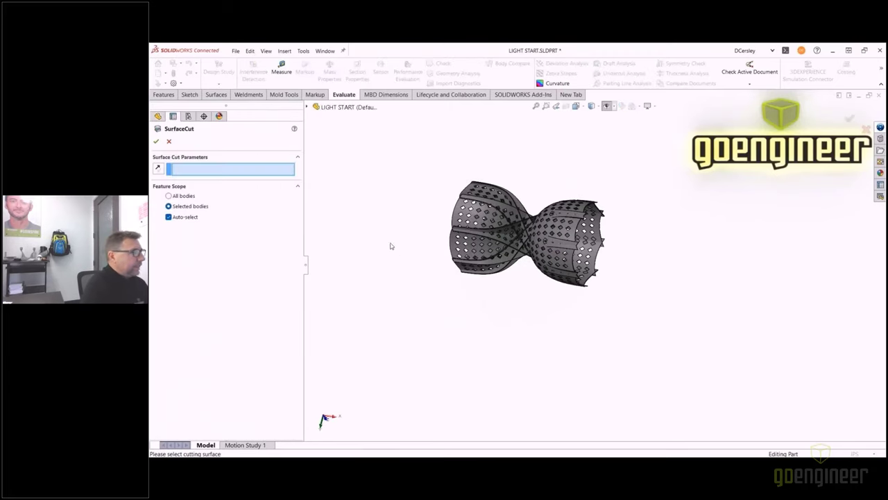
pyautogui.click(306, 108)
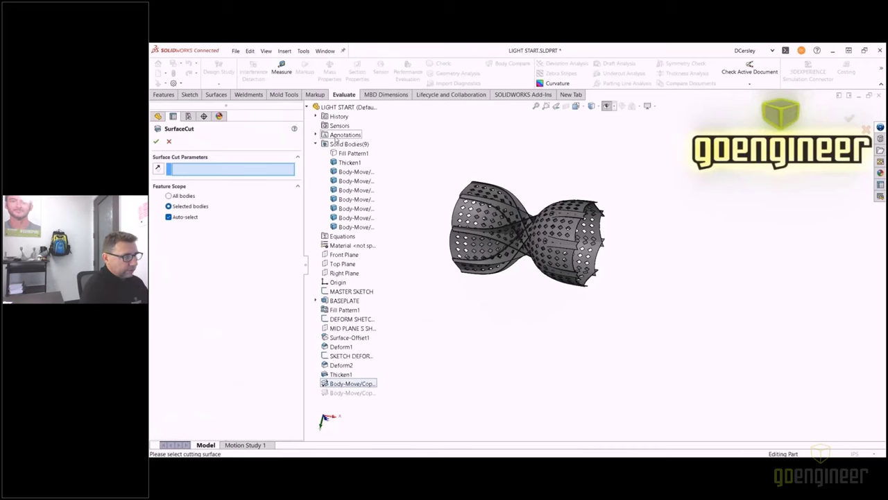
pyautogui.click(344, 274)
pyautogui.click(361, 264)
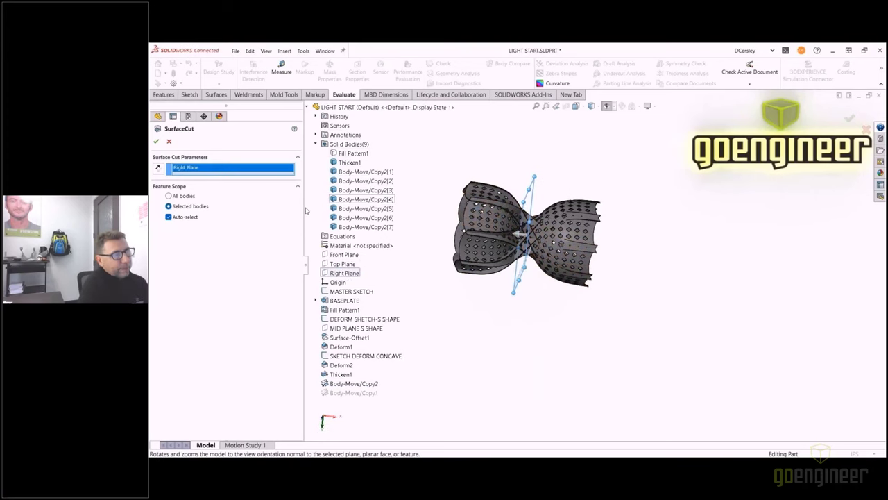
pyautogui.click(157, 141)
# - Isolate one of the cut perforated panels, examine its shape, and exit the isolated view
pyautogui.moveTo(508, 173); pyautogui.dragTo(383, 218, button='middle')
pyautogui.moveTo(576, 239); pyautogui.dragTo(514, 240, button='middle')
pyautogui.scroll(-3, 486, 236)
pyautogui.rightClick(488, 263)
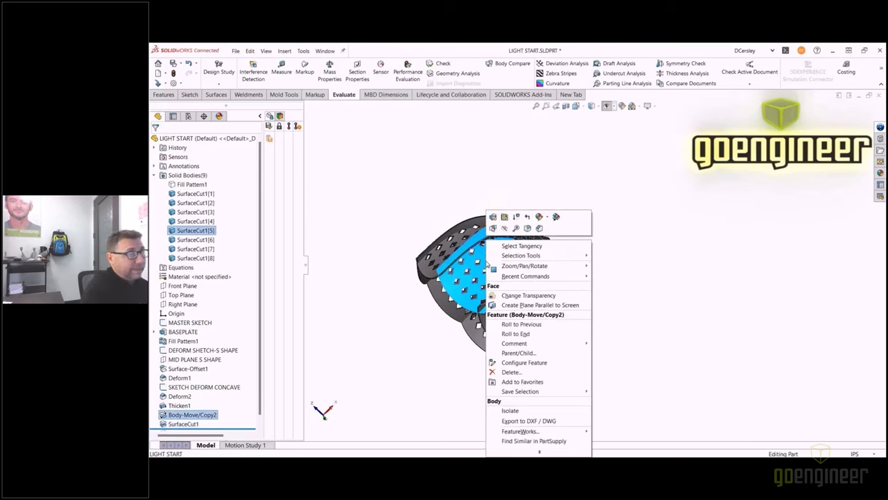
pyautogui.click(511, 410)
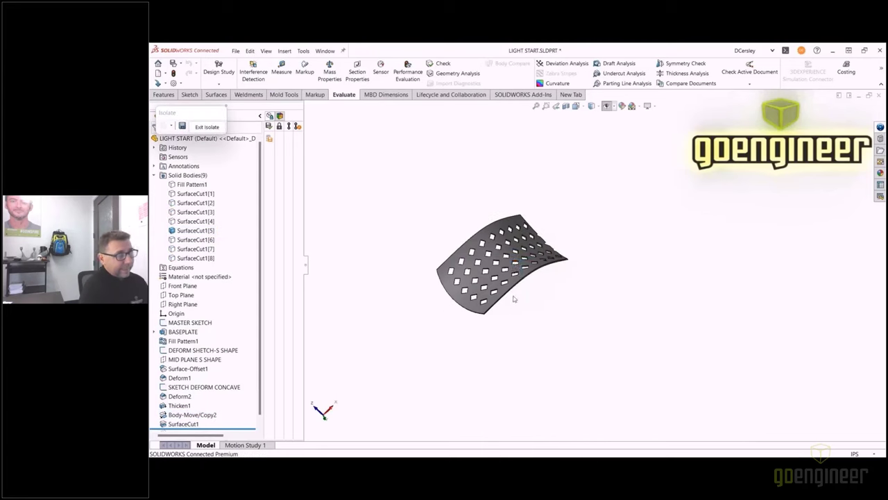
pyautogui.moveTo(514, 299); pyautogui.dragTo(494, 249, button='middle')
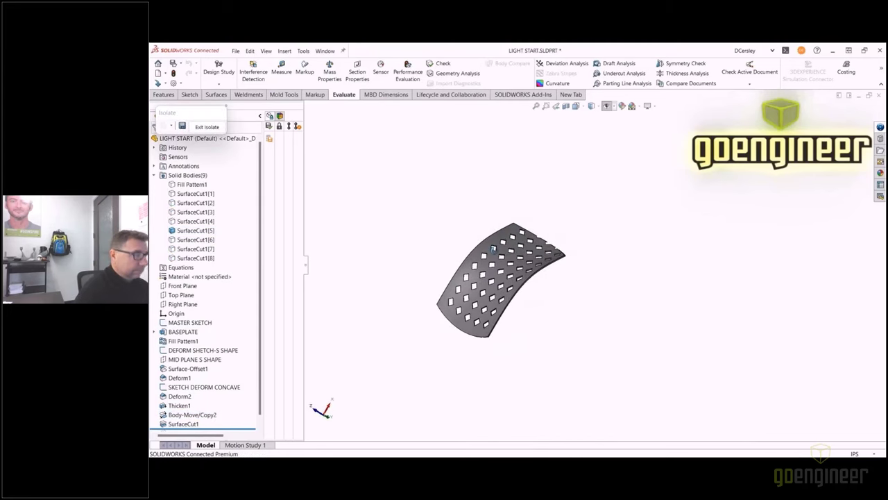
pyautogui.click(207, 127)
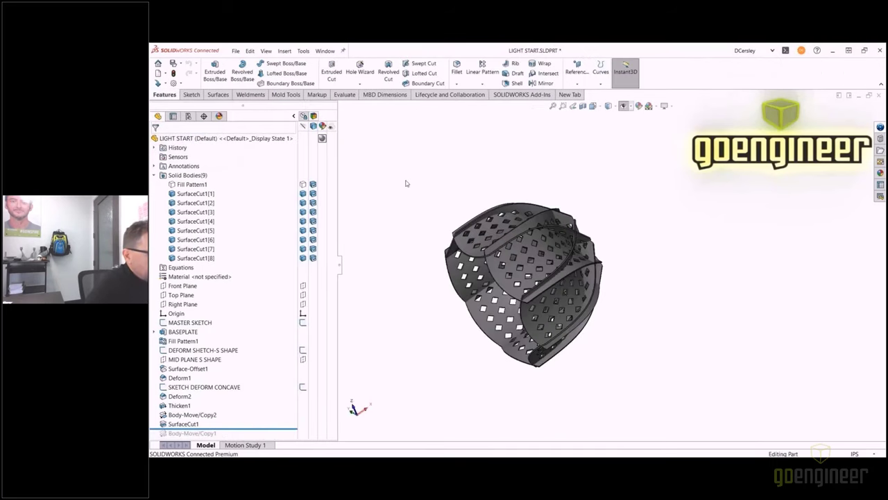
# - Combine all eight cut perforated panels into one body using the Add operation
pyautogui.press('s')
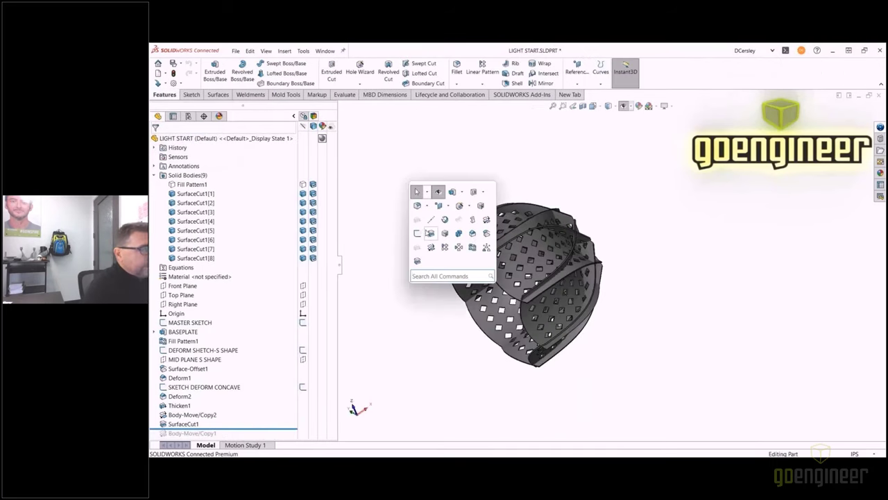
pyautogui.click(459, 236)
pyautogui.moveTo(458, 236); pyautogui.dragTo(490, 287, button='middle')
pyautogui.click(490, 287)
pyautogui.click(517, 220)
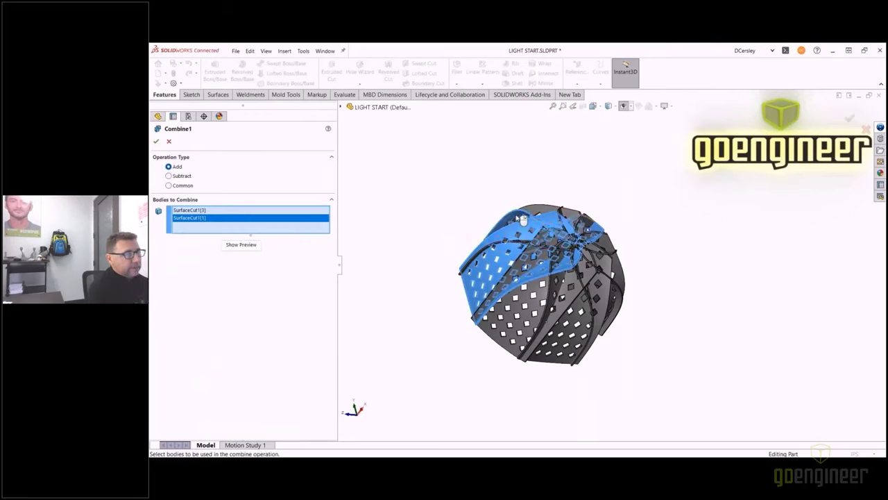
pyautogui.click(538, 212)
pyautogui.click(608, 248)
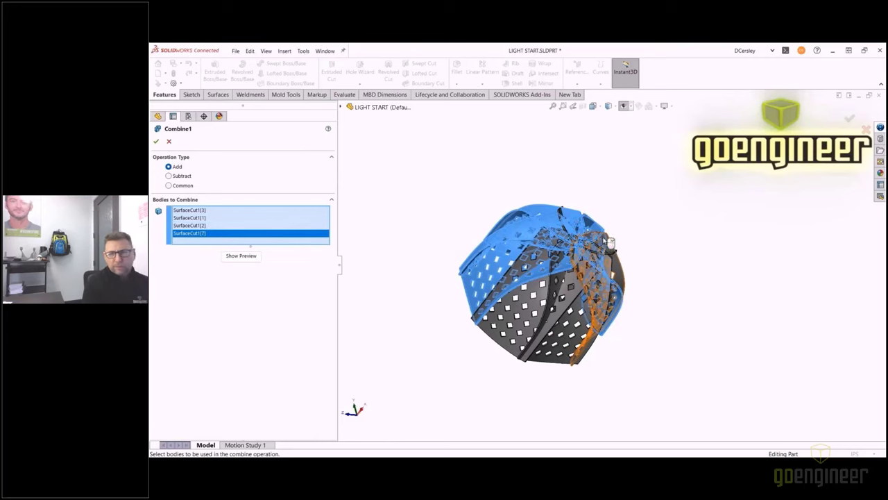
pyautogui.click(562, 299)
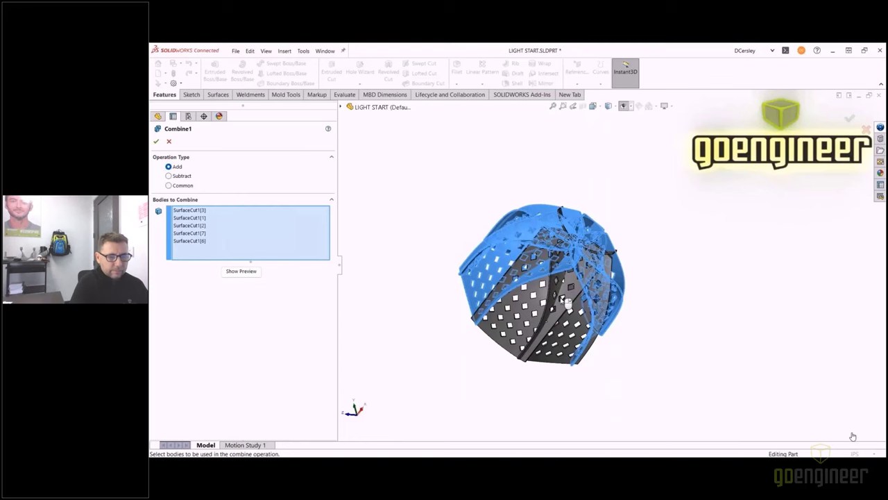
pyautogui.click(565, 300)
pyautogui.click(513, 319)
pyautogui.click(618, 257)
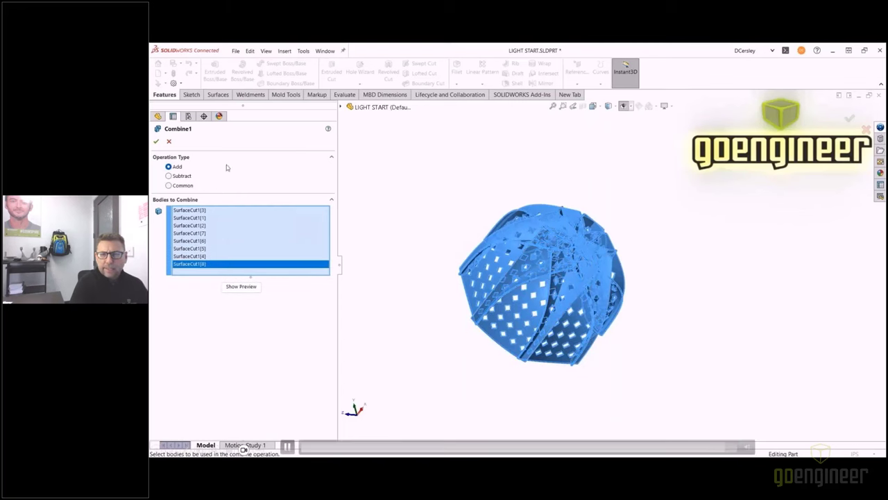
pyautogui.click(156, 141)
pyautogui.moveTo(501, 303); pyautogui.dragTo(484, 266, button='middle')
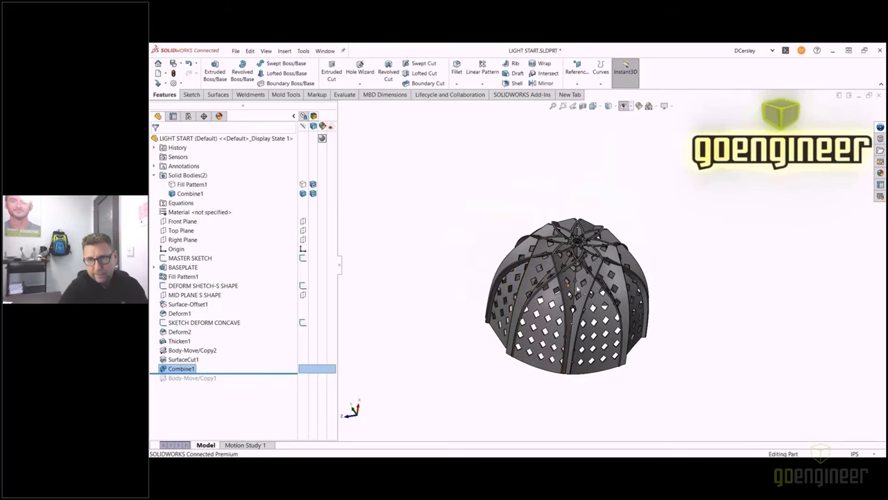